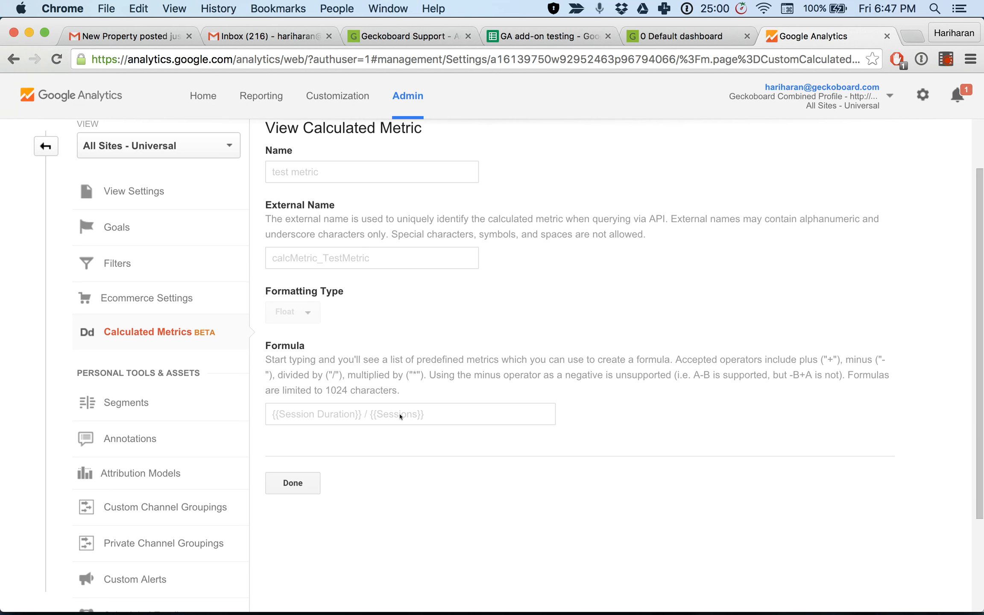
Step: Switch to the GA add-on testing spreadsheet and start a new report with the Google Analytics add-on
{"action": "scroll", "coordinate": [565, 299], "scroll_direction": "up", "scroll_amount": 3}
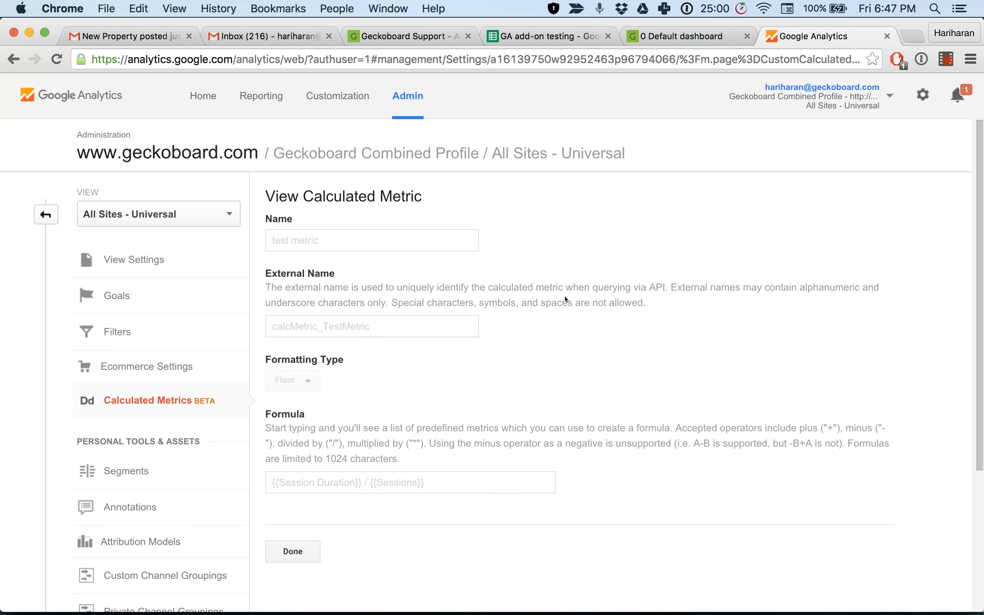
{"action": "left_click", "coordinate": [544, 36]}
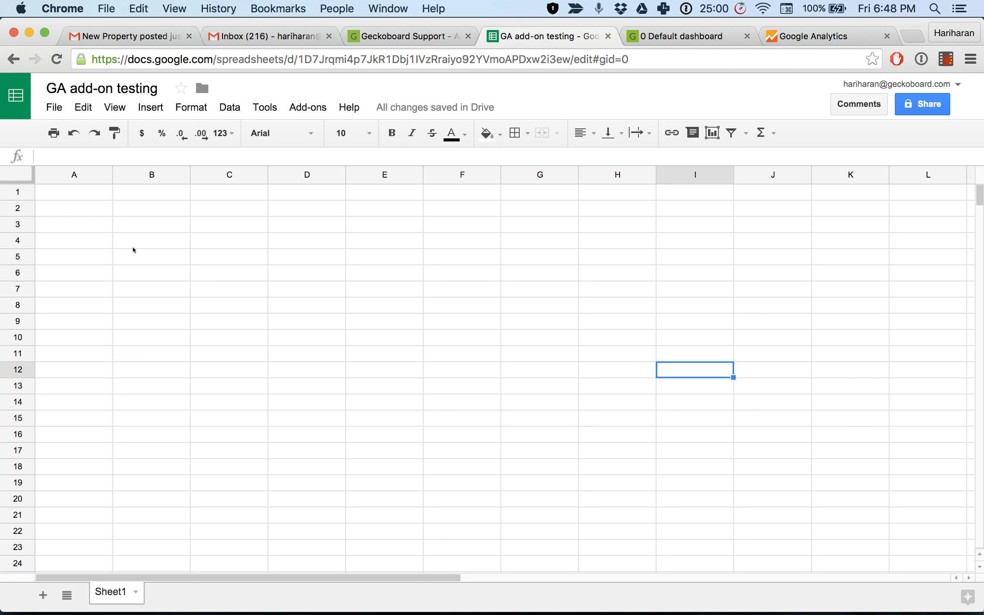
{"action": "left_click", "coordinate": [81, 204]}
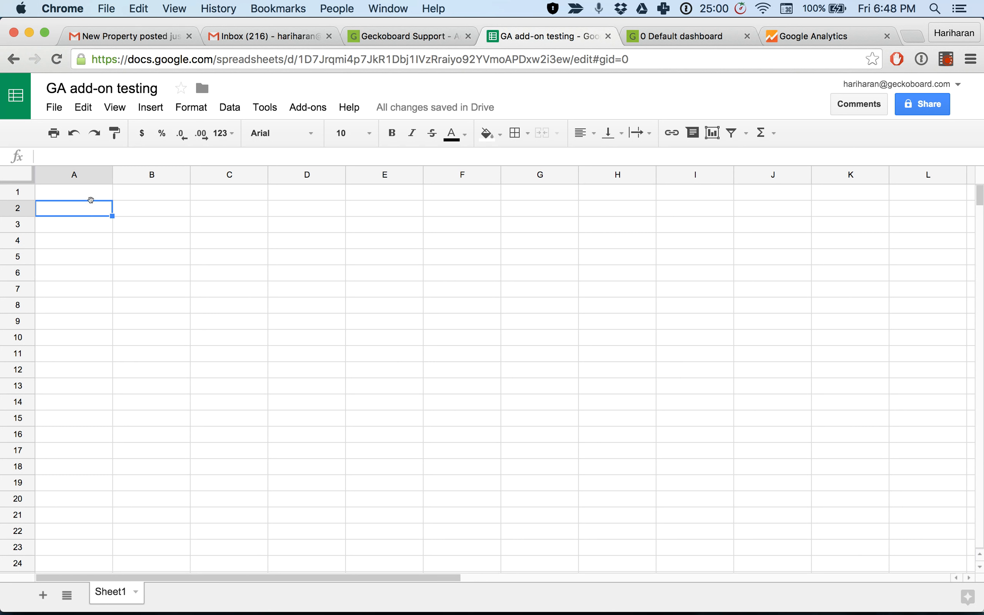
{"action": "left_click", "coordinate": [318, 111]}
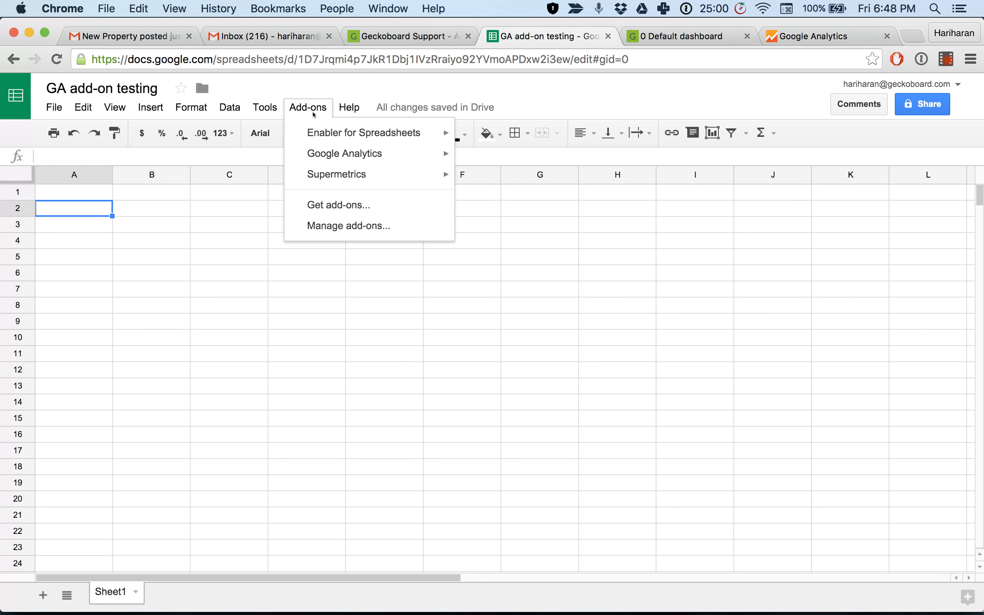
{"action": "mouse_move", "coordinate": [371, 153]}
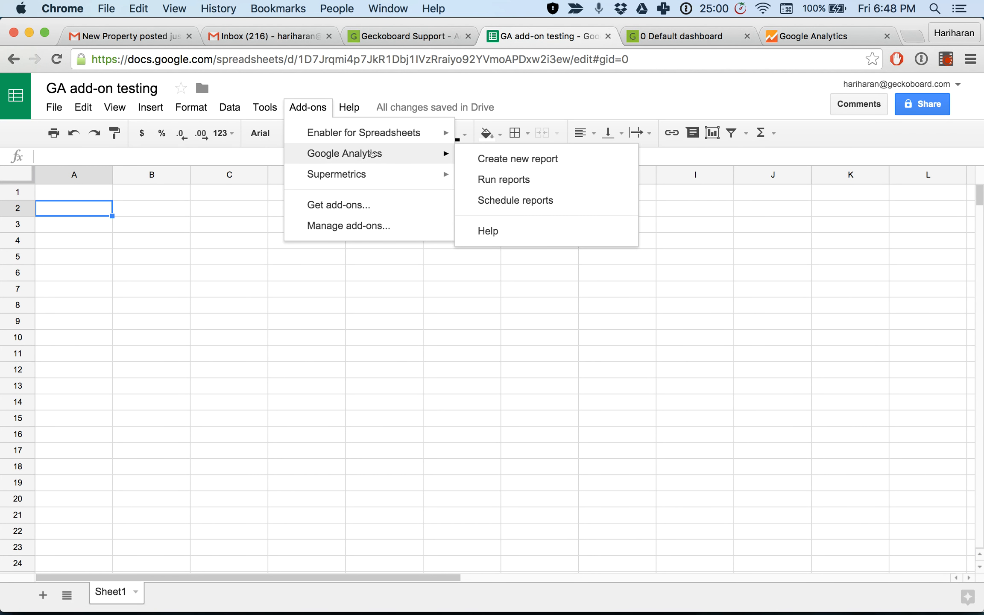
{"action": "left_click", "coordinate": [517, 160]}
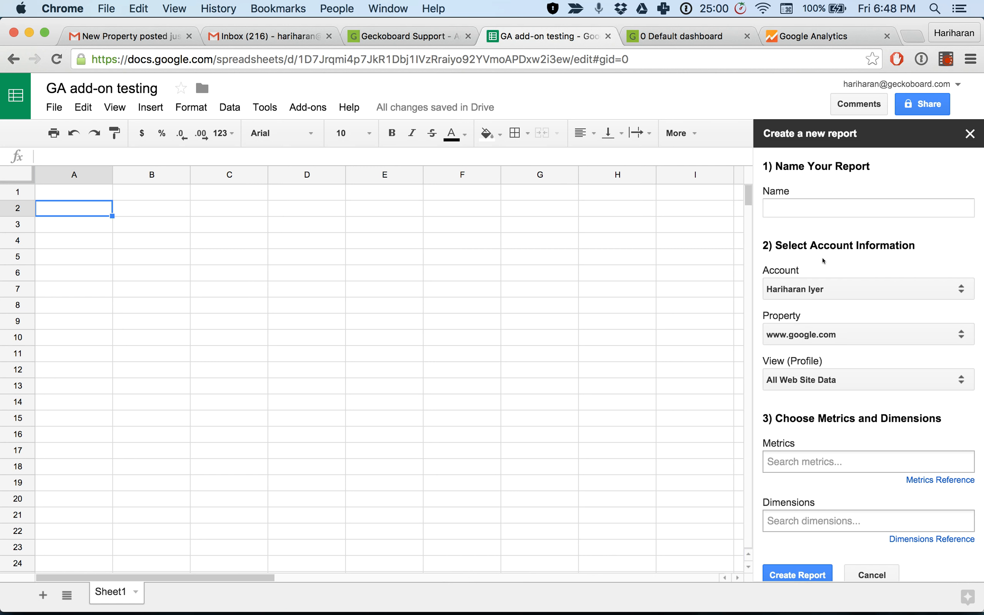
Step: Name the new report "Session duration / Sessions"
{"action": "left_click", "coordinate": [839, 207]}
{"action": "type", "text": "sess"}
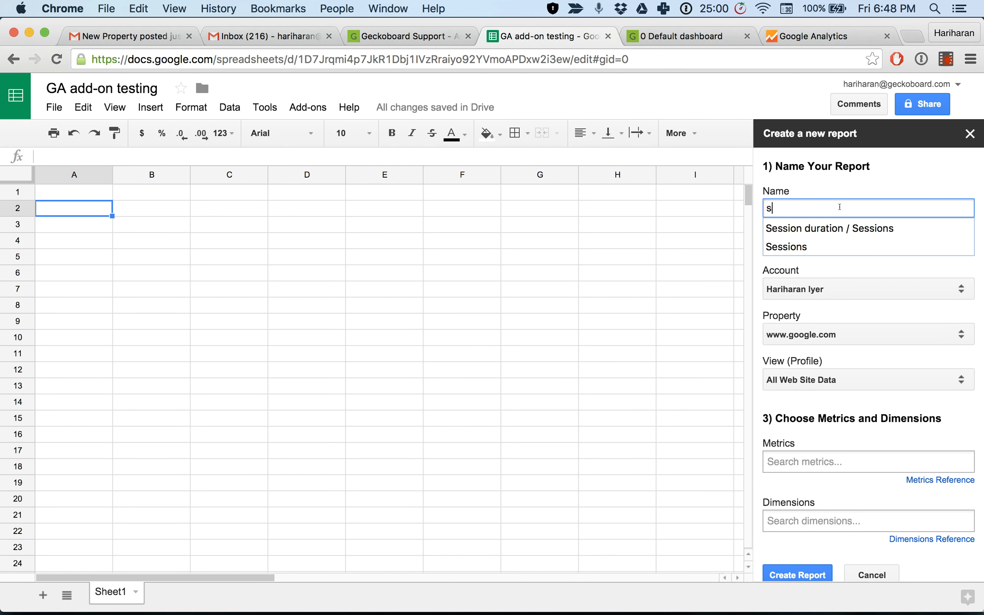
{"action": "left_click", "coordinate": [837, 229]}
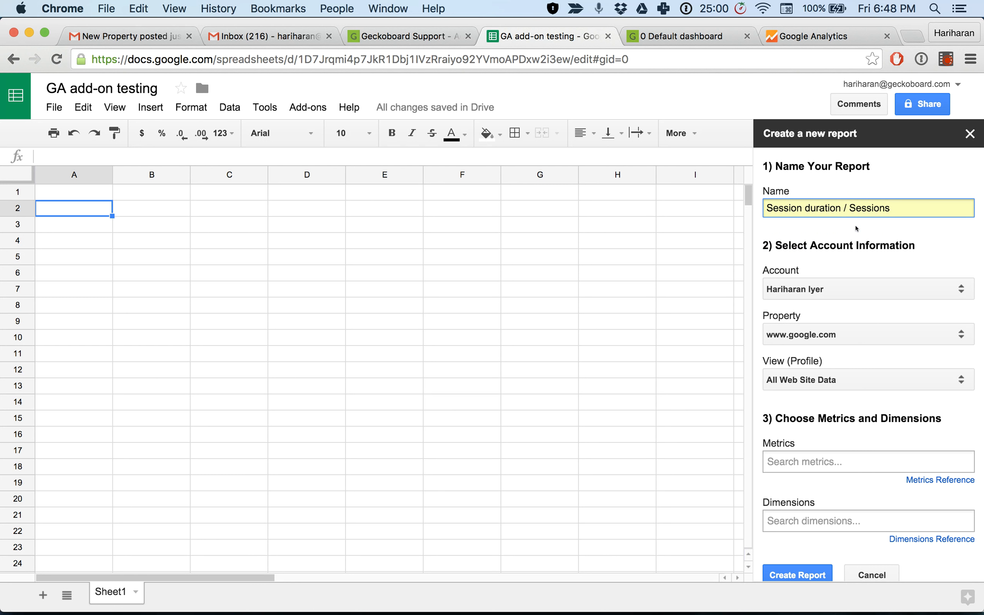
{"action": "left_click", "coordinate": [826, 283]}
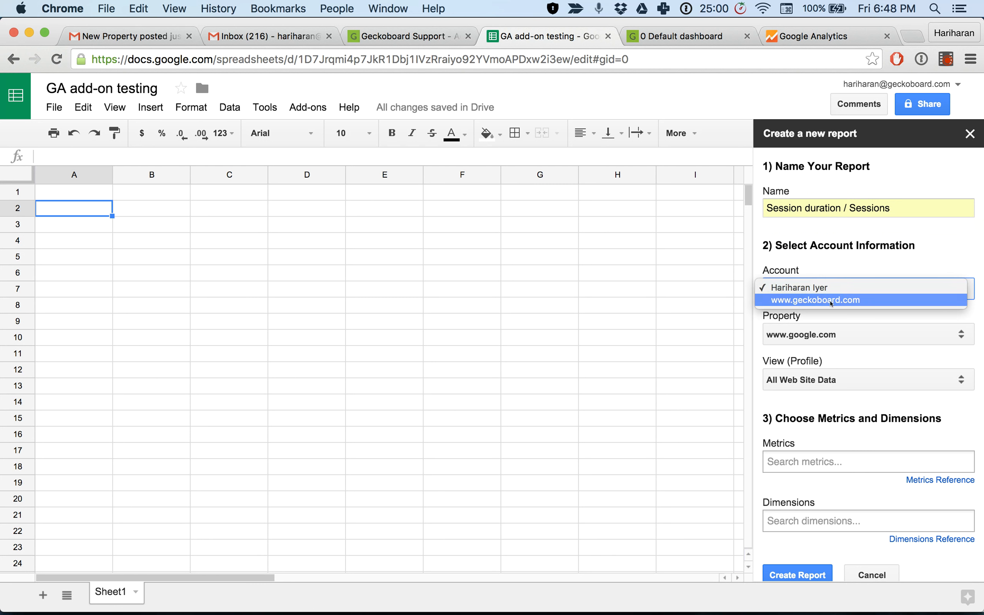
{"action": "left_click", "coordinate": [831, 301]}
{"action": "left_click", "coordinate": [831, 334]}
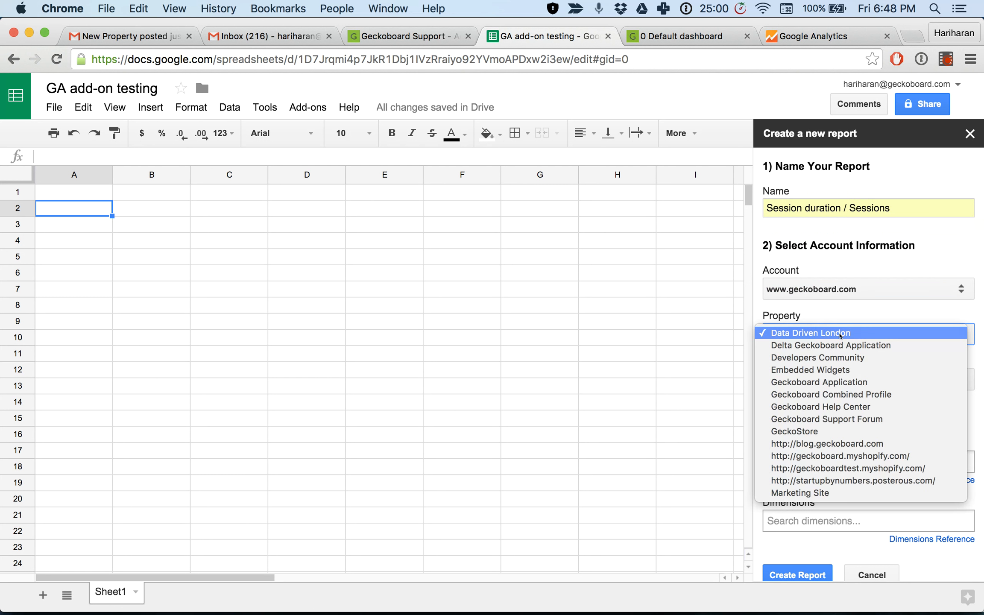
{"action": "left_click", "coordinate": [833, 394]}
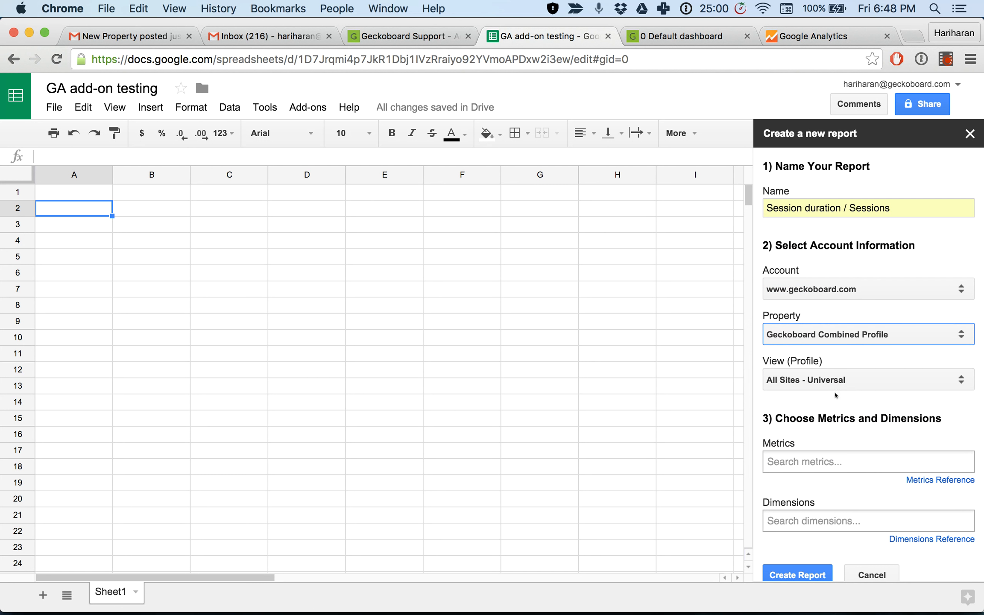
Step: Add Sessions and Session Duration as the report's metrics
{"action": "scroll", "coordinate": [853, 401], "scroll_direction": "down", "scroll_amount": 2}
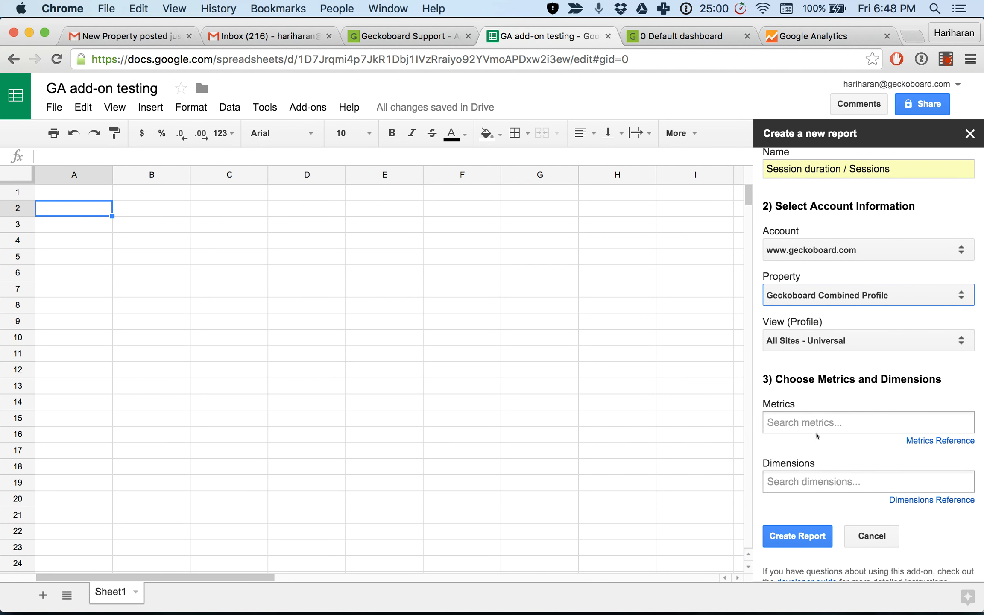
{"action": "left_click", "coordinate": [845, 421]}
{"action": "type", "text": "sess"}
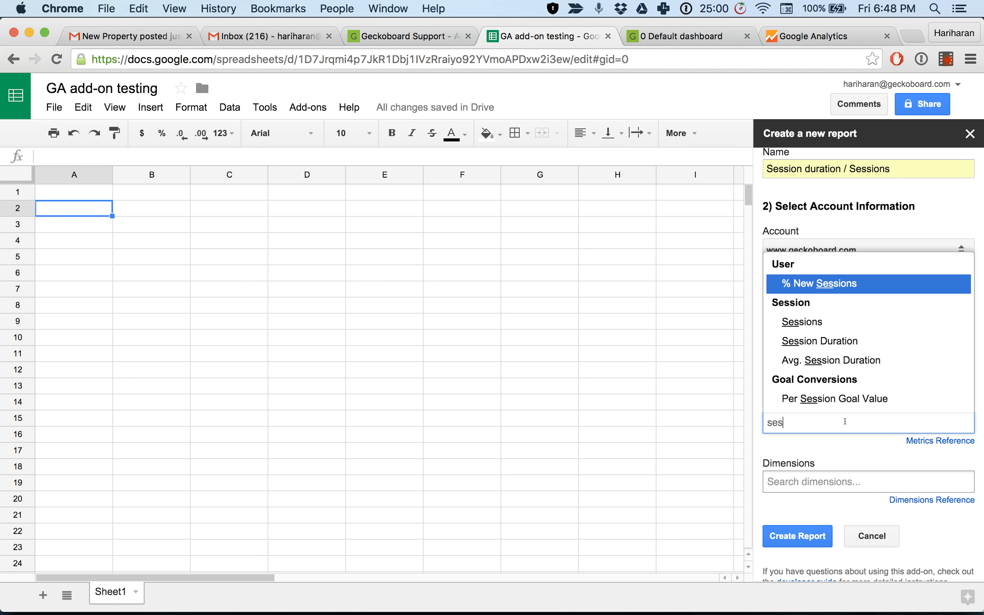
{"action": "left_click", "coordinate": [808, 324]}
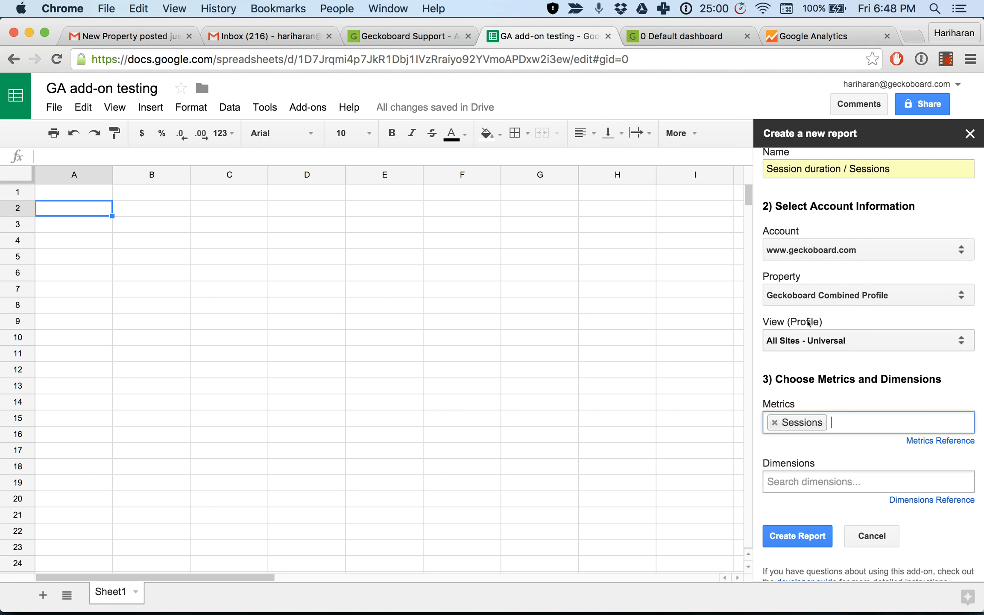
{"action": "left_click", "coordinate": [849, 425]}
{"action": "type", "text": "sess"}
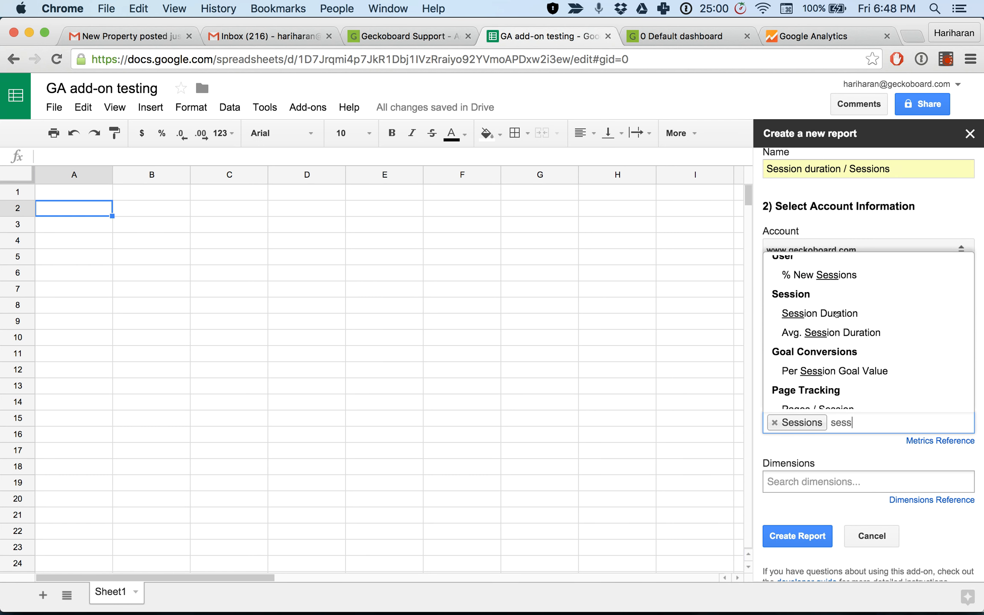
{"action": "scroll", "coordinate": [837, 314], "scroll_direction": "up", "scroll_amount": 2}
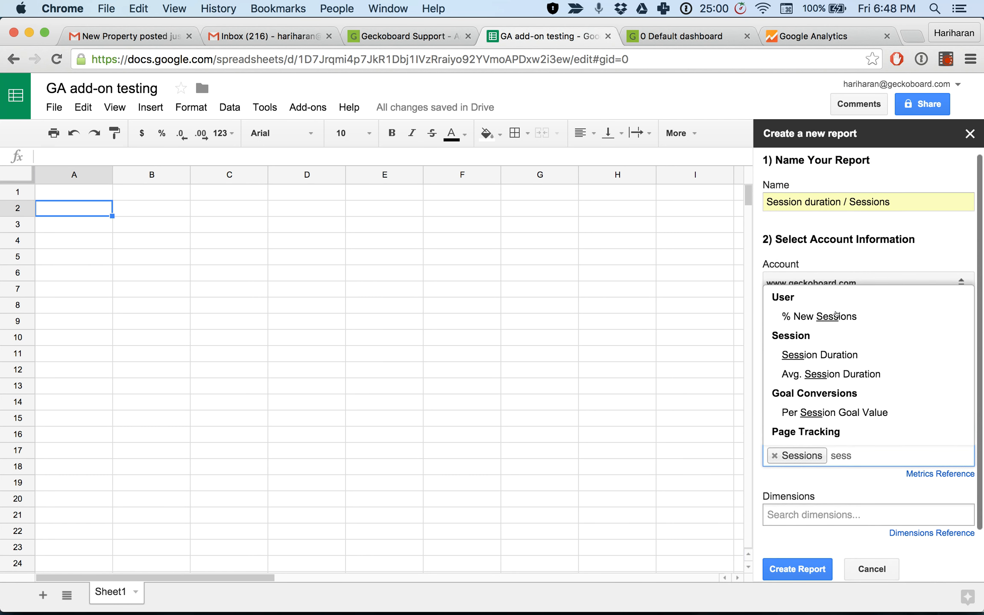
{"action": "scroll", "coordinate": [833, 318], "scroll_direction": "down", "scroll_amount": 4}
{"action": "scroll", "coordinate": [854, 388], "scroll_direction": "up", "scroll_amount": 4}
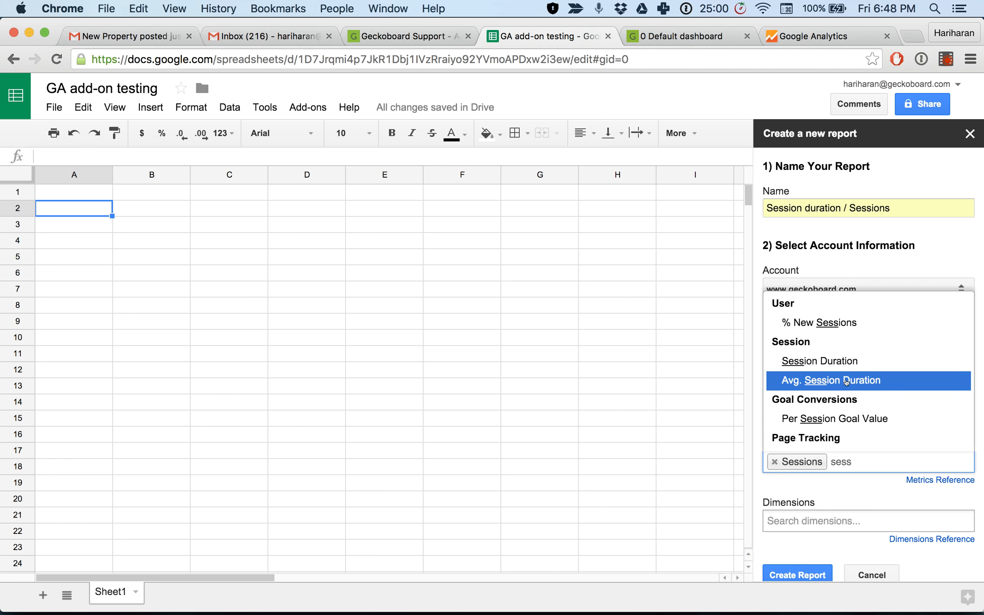
{"action": "left_click", "coordinate": [834, 365]}
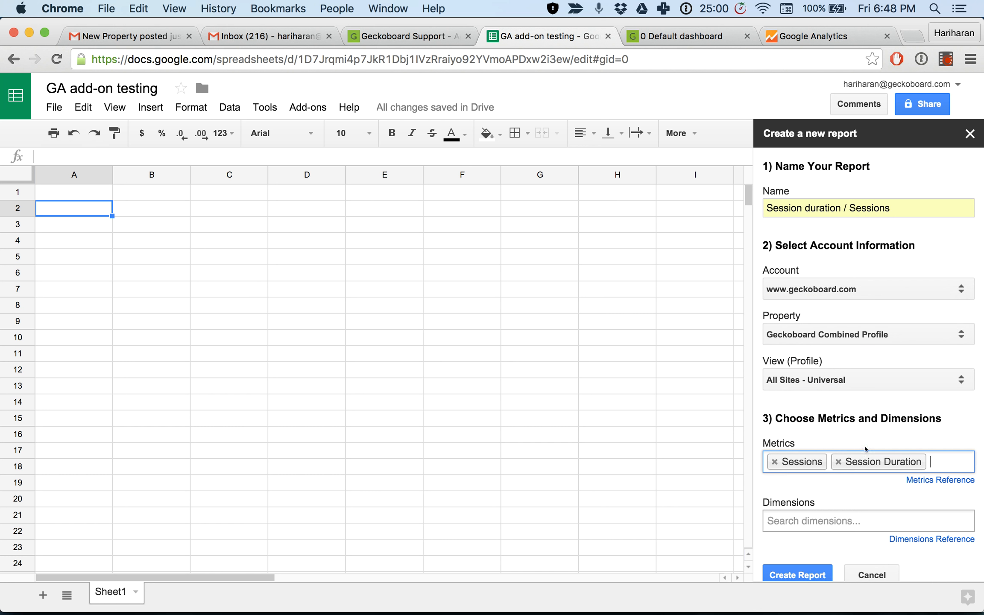
Step: Create the report with the dimensions left empty
{"action": "scroll", "coordinate": [838, 492], "scroll_direction": "down", "scroll_amount": 1}
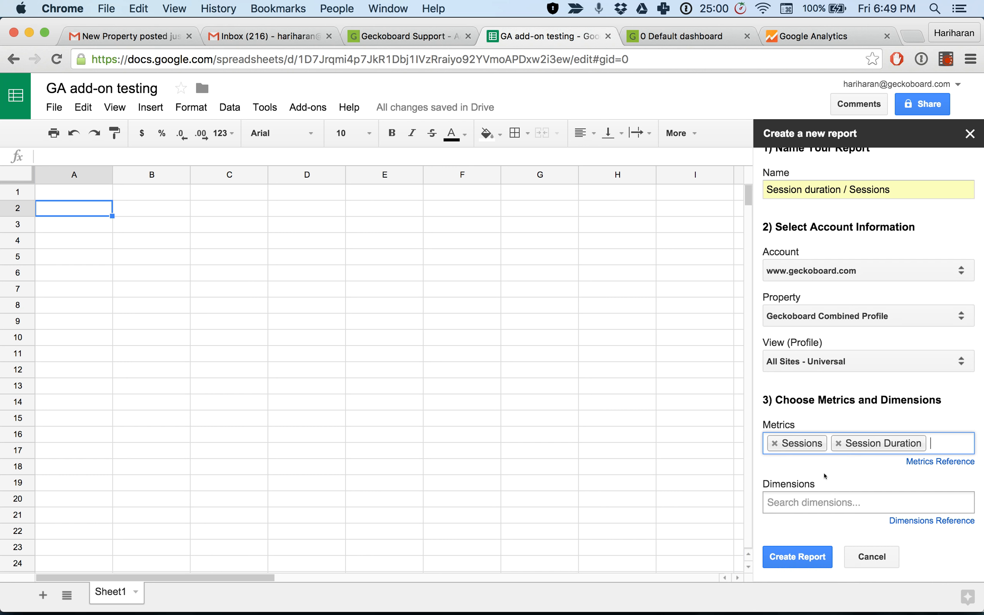
{"action": "scroll", "coordinate": [829, 483], "scroll_direction": "down", "scroll_amount": 2}
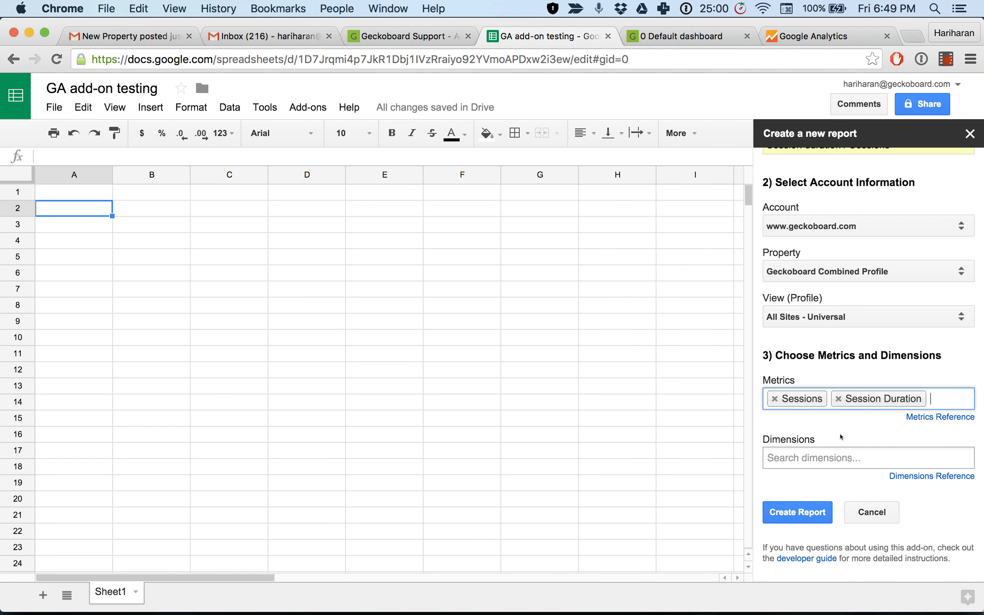
{"action": "left_click", "coordinate": [808, 511]}
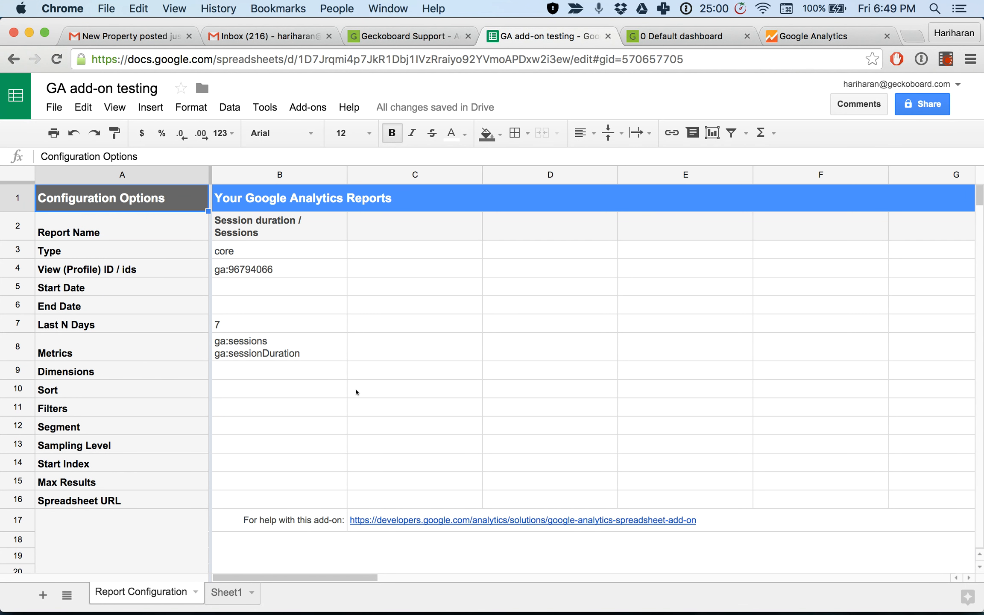
Step: Set Last N Days to 1 in the report configuration
{"action": "left_click", "coordinate": [242, 331]}
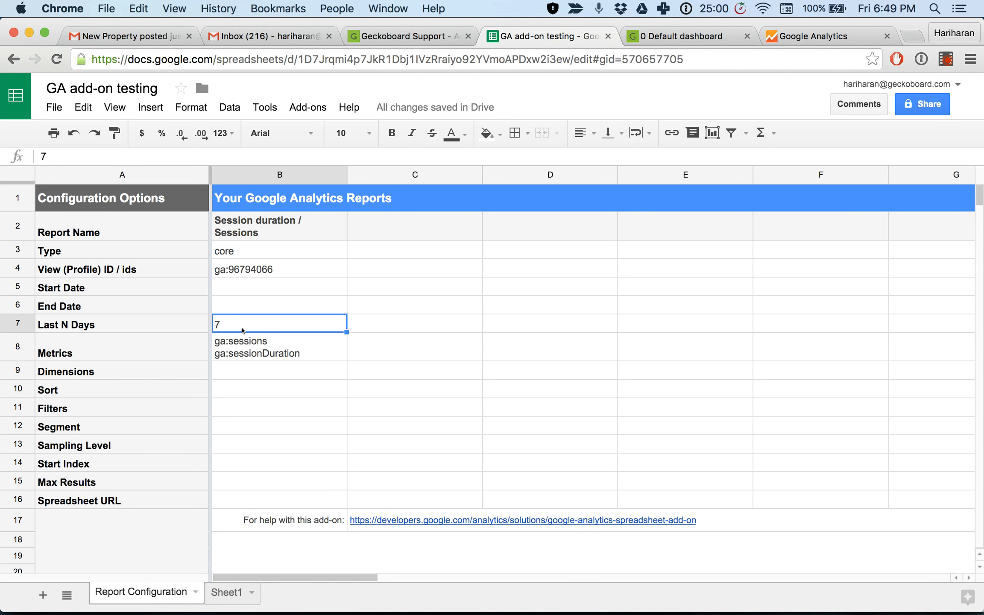
{"action": "type", "text": "1"}
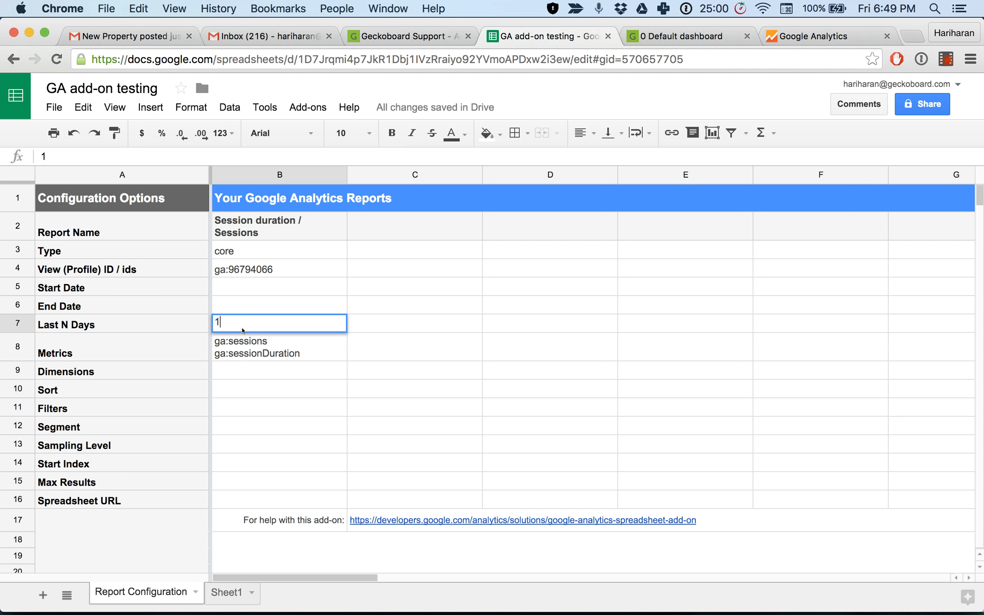
{"action": "left_click", "coordinate": [294, 386]}
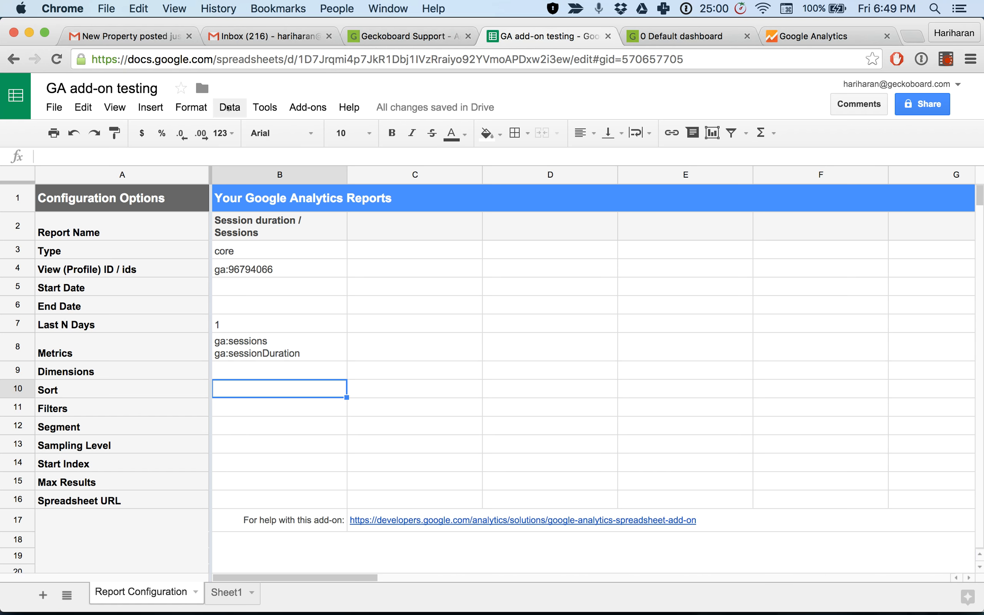
Step: Run the configured Google Analytics reports and dismiss the report status message
{"action": "left_click", "coordinate": [307, 107]}
{"action": "mouse_move", "coordinate": [380, 157]}
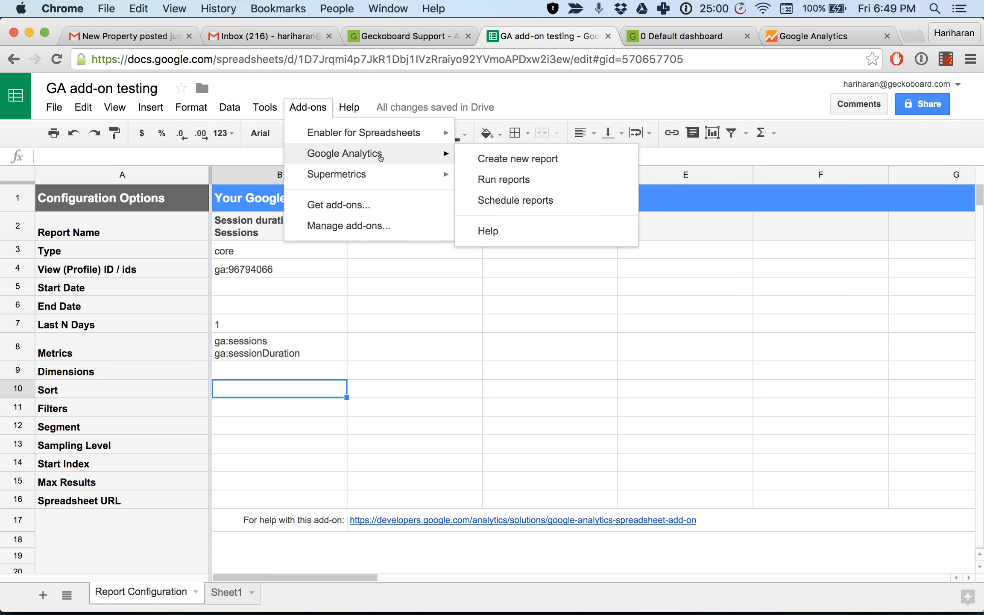
{"action": "left_click", "coordinate": [528, 178]}
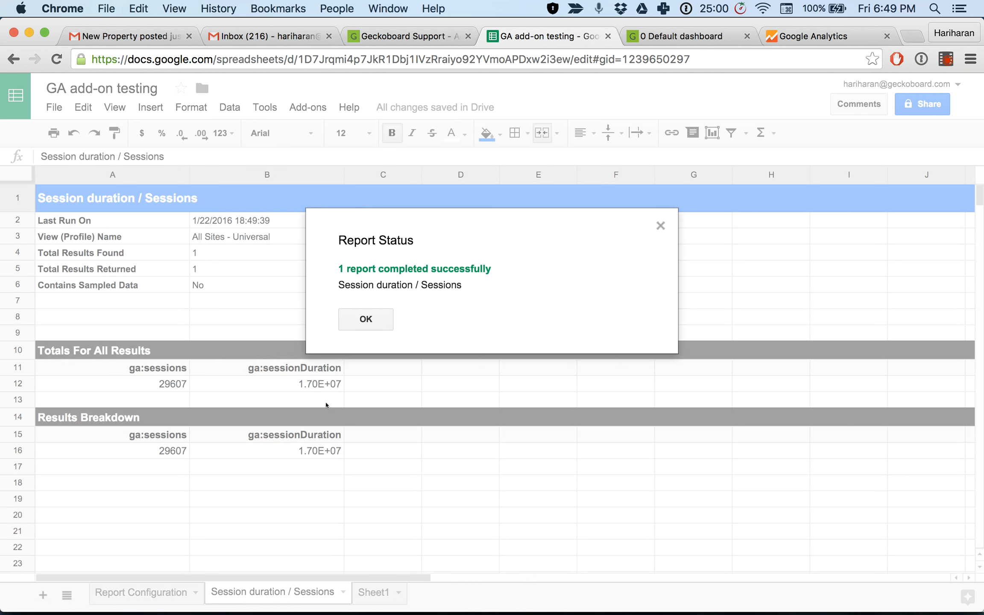
{"action": "left_click", "coordinate": [358, 320]}
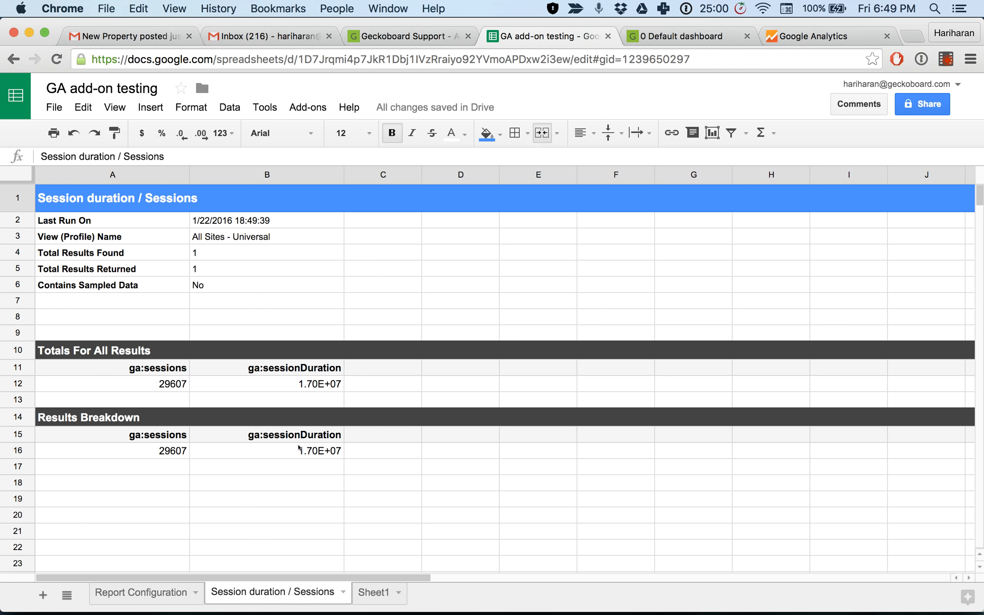
Step: Divide session duration by sessions from the Results Breakdown, using the formula =B16/A16 in cell D16
{"action": "left_click", "coordinate": [172, 452]}
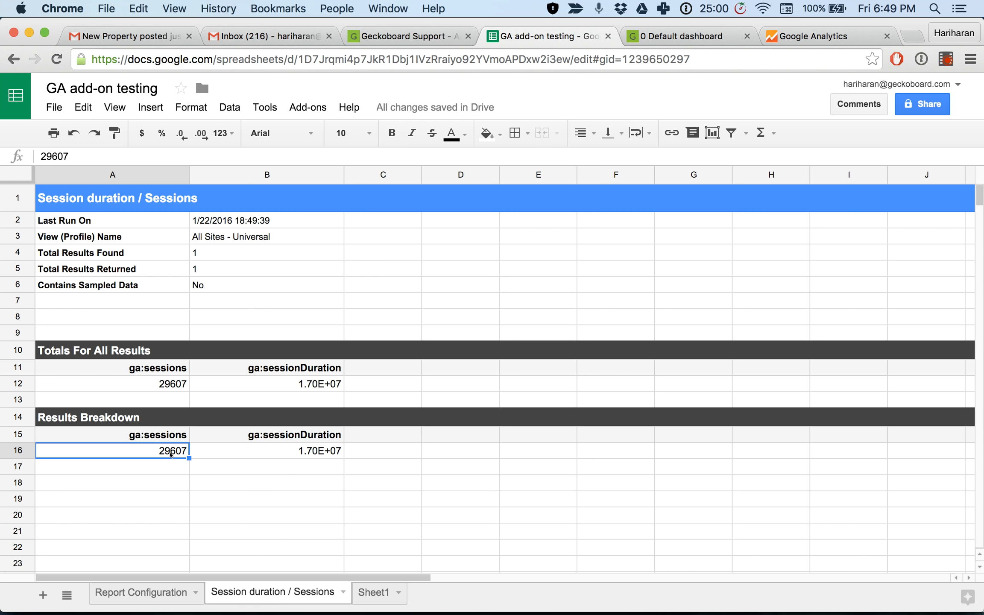
{"action": "left_click", "coordinate": [301, 454]}
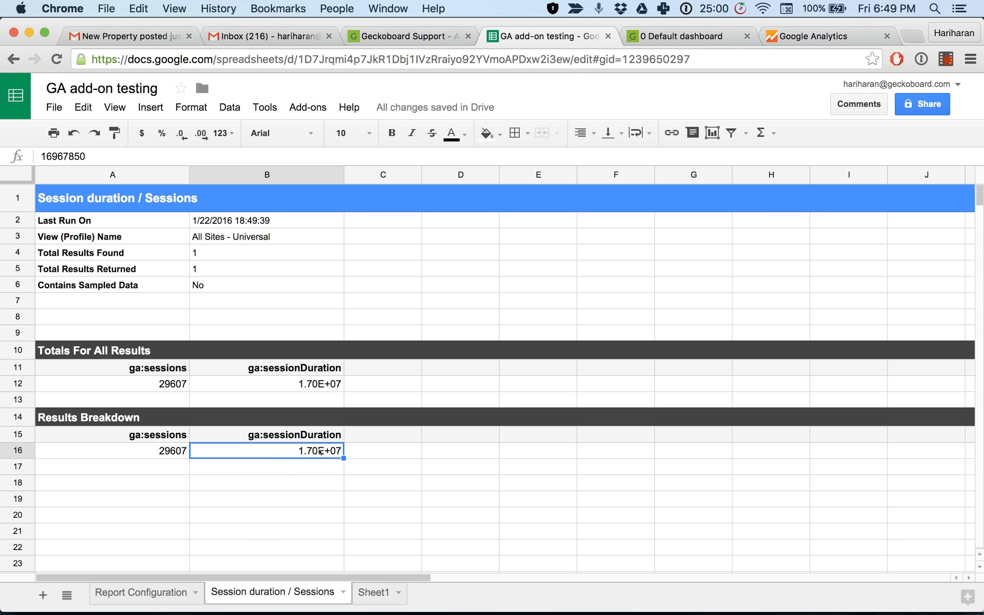
{"action": "left_click", "coordinate": [375, 452]}
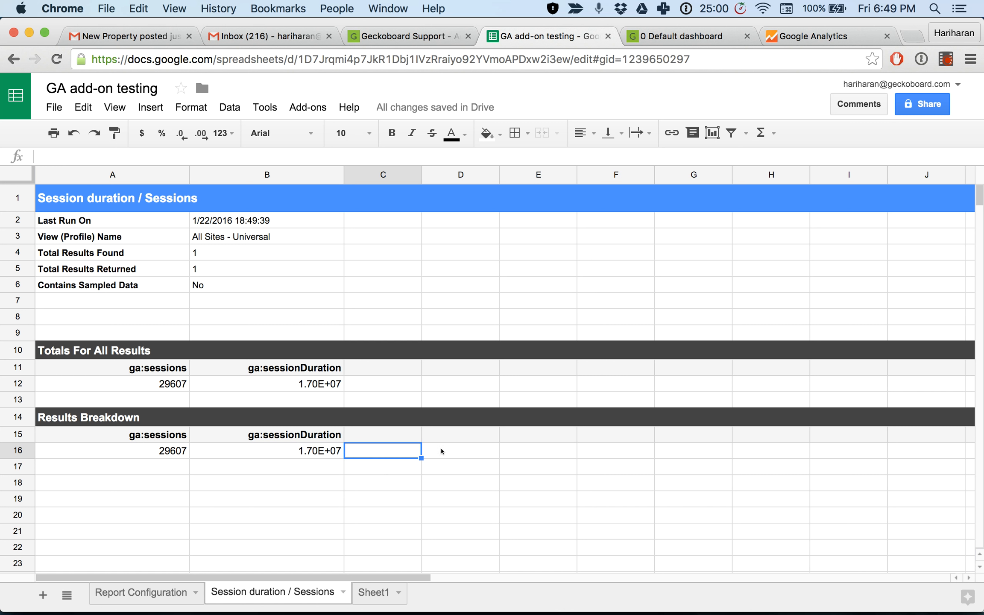
{"action": "left_click", "coordinate": [459, 451]}
{"action": "type", "text": "="}
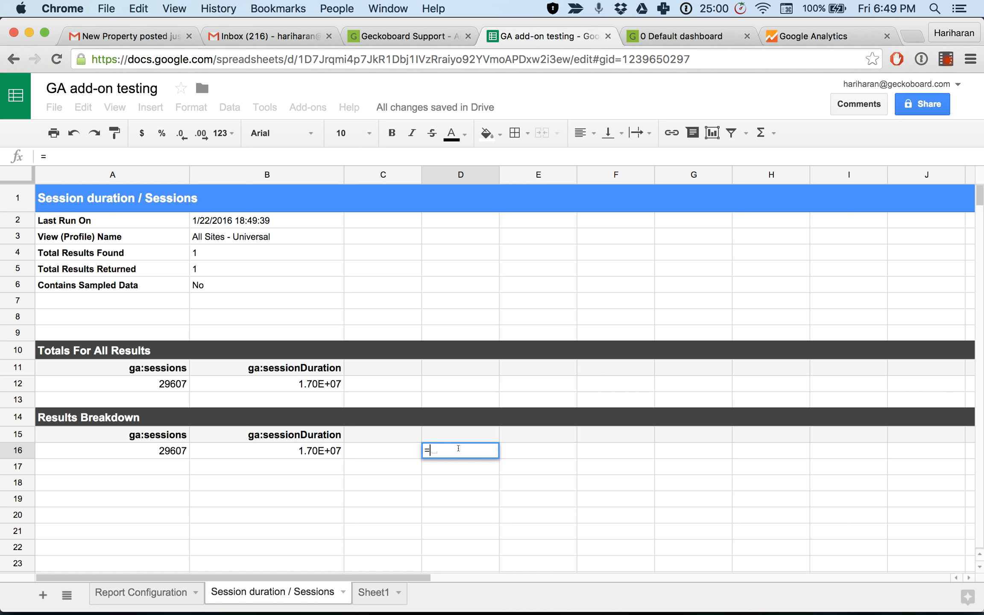
{"action": "left_click", "coordinate": [320, 450]}
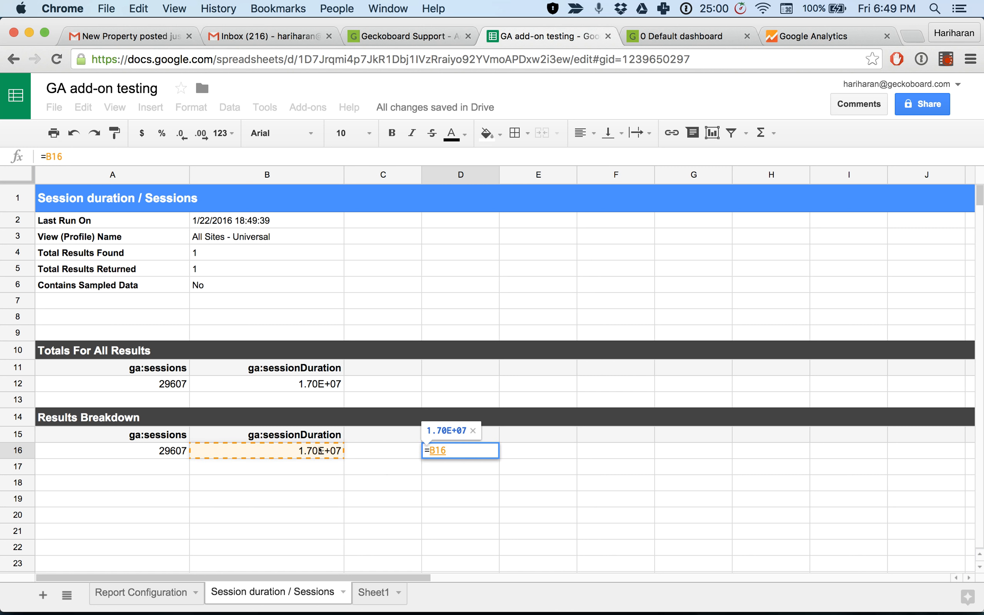
{"action": "type", "text": "/"}
{"action": "left_click", "coordinate": [162, 450]}
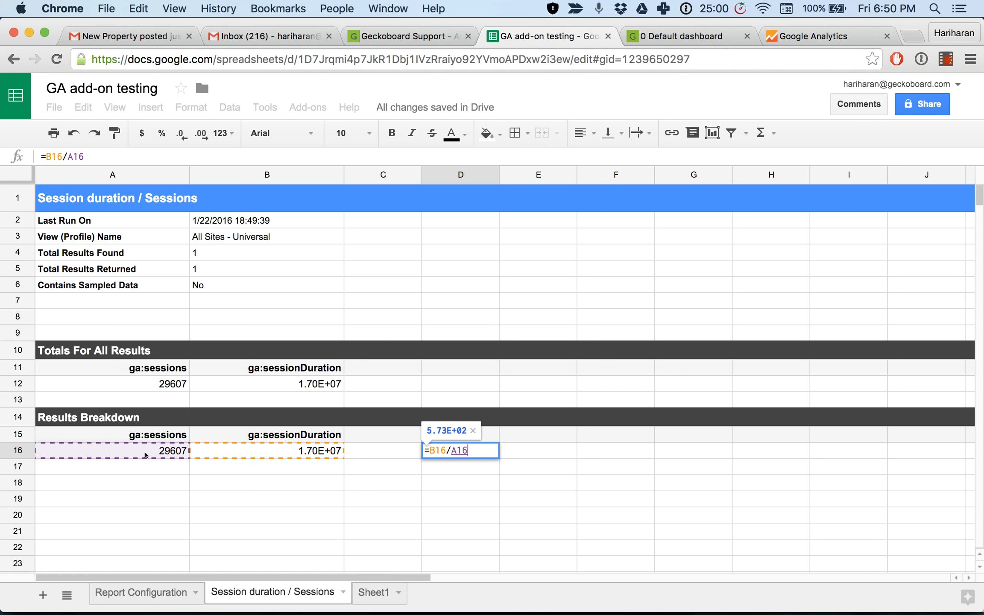
{"action": "key", "text": "Return"}
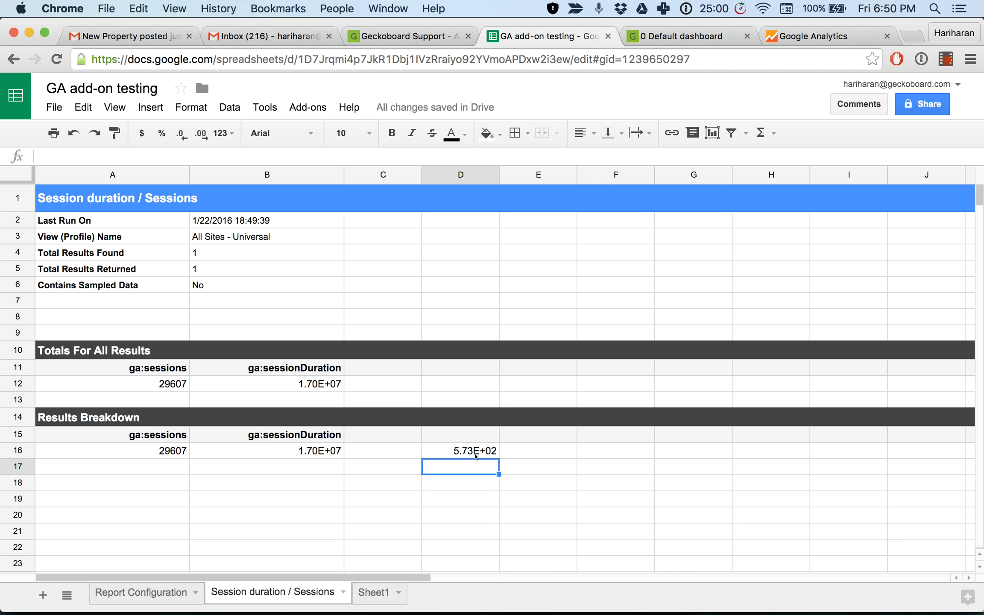
{"action": "left_click", "coordinate": [317, 451]}
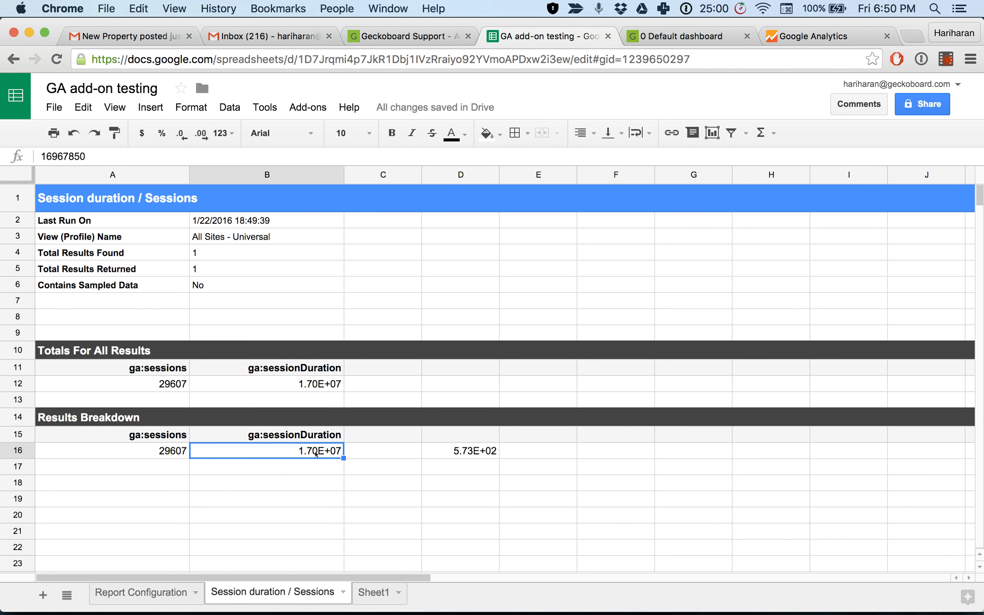
Step: Add ga:avgSessionDuration as a third metric for the report on the Report Configuration sheet
{"action": "left_click", "coordinate": [472, 454]}
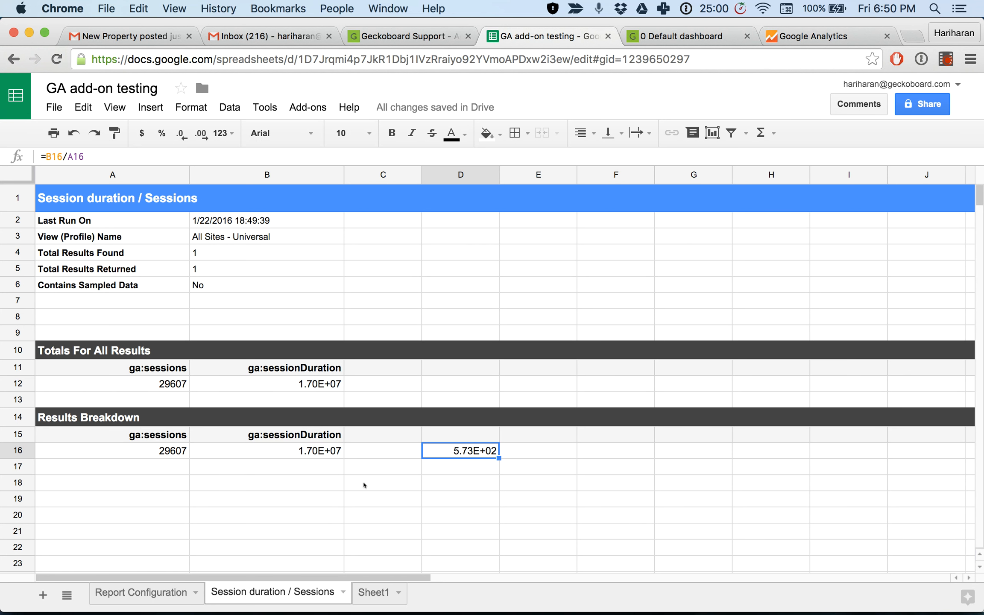
{"action": "left_click", "coordinate": [144, 592]}
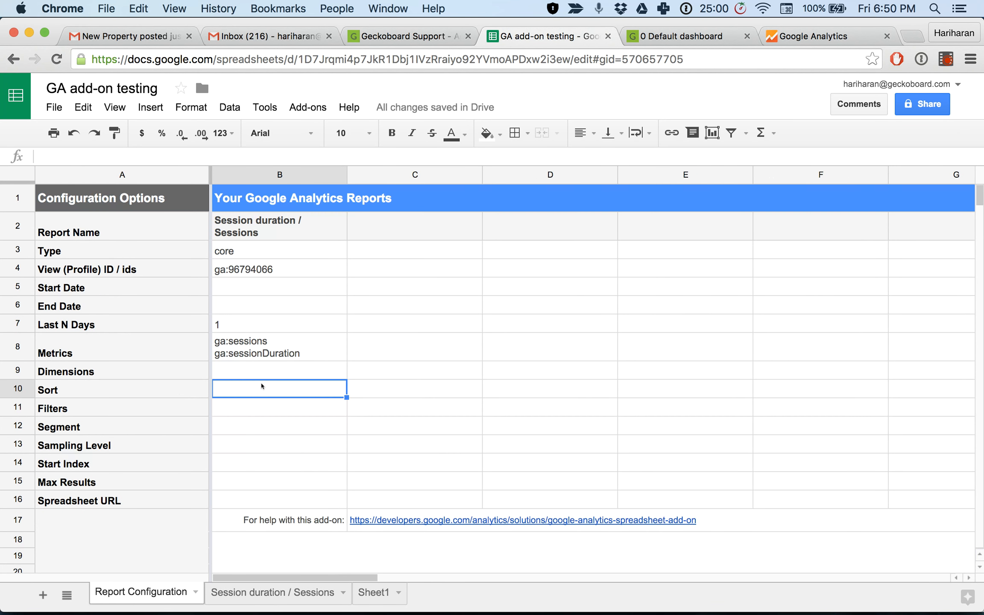
{"action": "left_click", "coordinate": [329, 354]}
{"action": "double_click", "coordinate": [330, 354]}
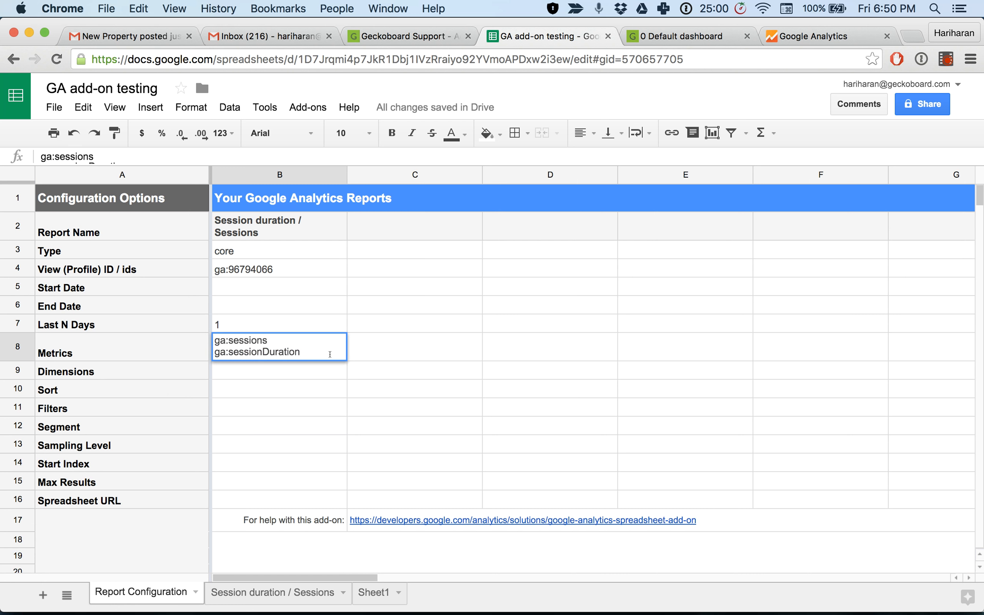
{"action": "key", "text": "ctrl+Return"}
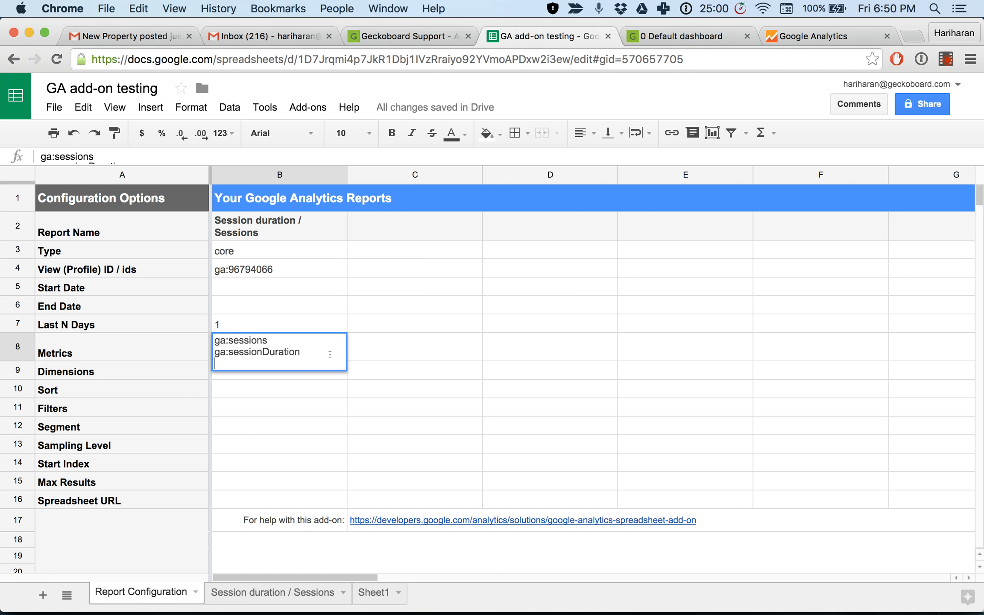
{"action": "type", "text": "ga:sessionDuration ga:a"}
{"action": "type", "text": "vgSession"}
{"action": "type", "text": "Duration"}
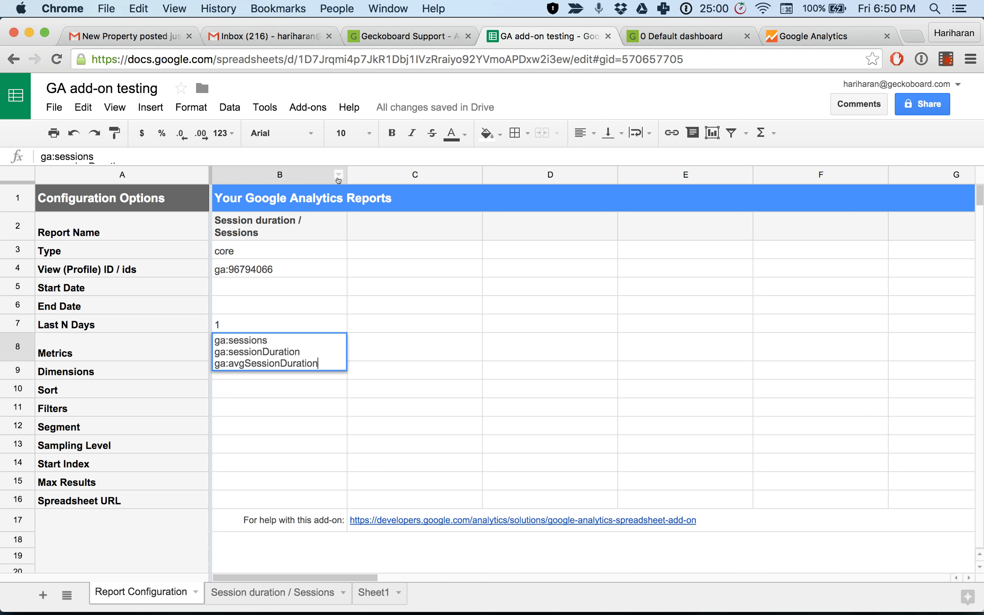
{"action": "left_click", "coordinate": [308, 107]}
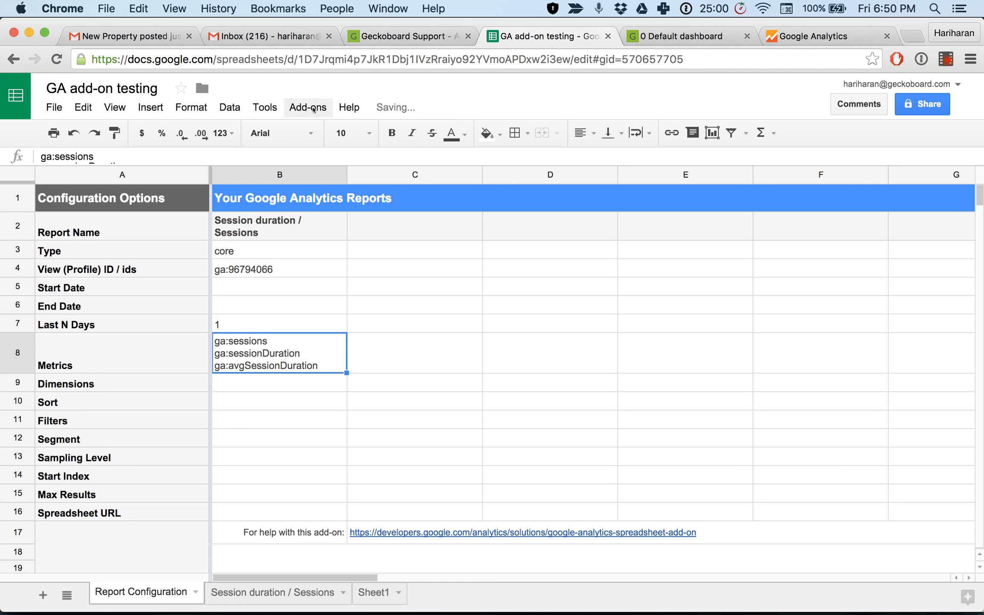
Step: Rerun the configured Google Analytics reports and dismiss the report status message
{"action": "left_click", "coordinate": [307, 106]}
{"action": "mouse_move", "coordinate": [436, 156]}
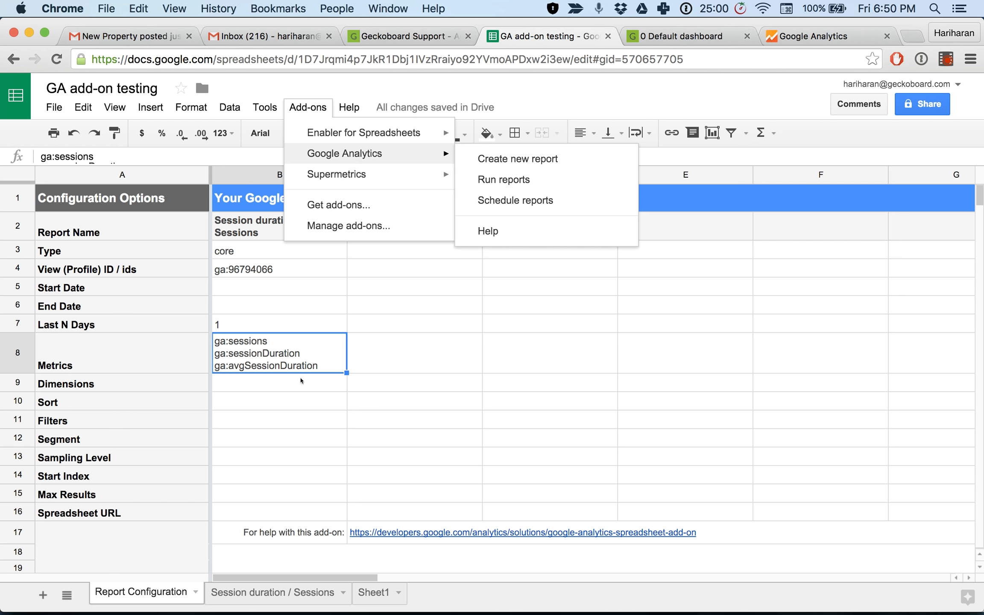
{"action": "left_click", "coordinate": [322, 361]}
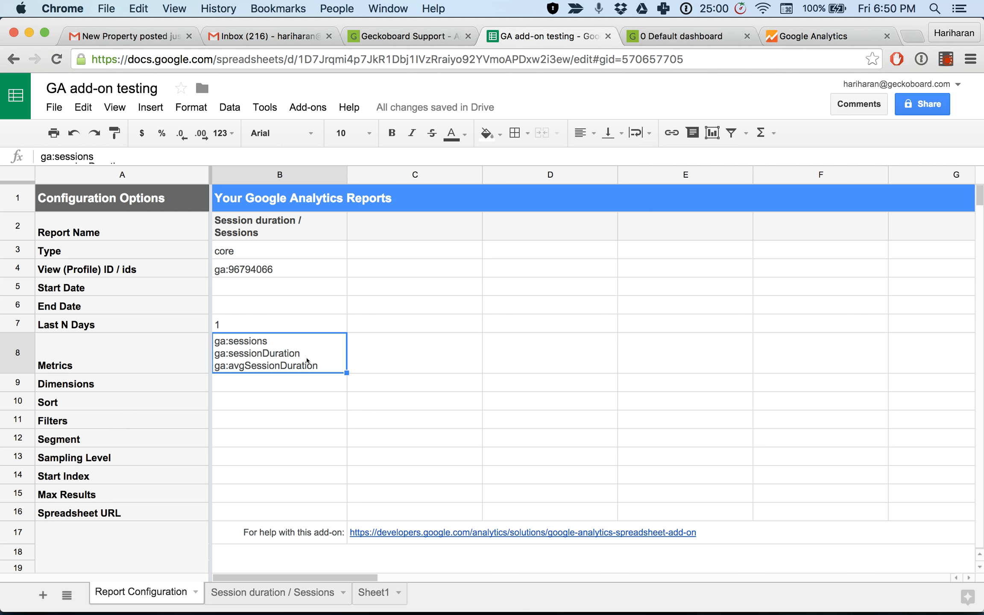
{"action": "left_click", "coordinate": [306, 108]}
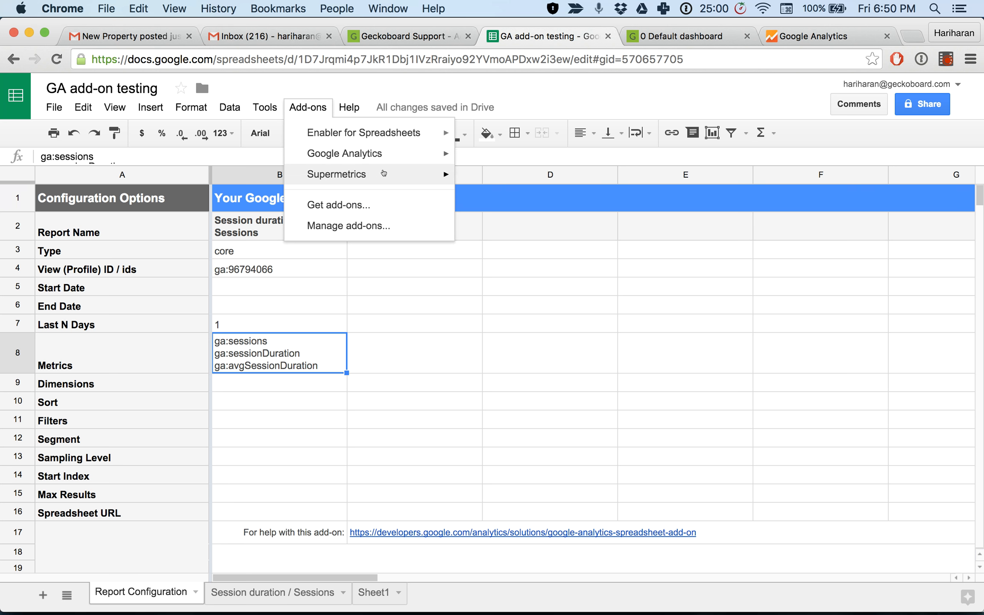
{"action": "mouse_move", "coordinate": [402, 157]}
{"action": "left_click", "coordinate": [515, 180]}
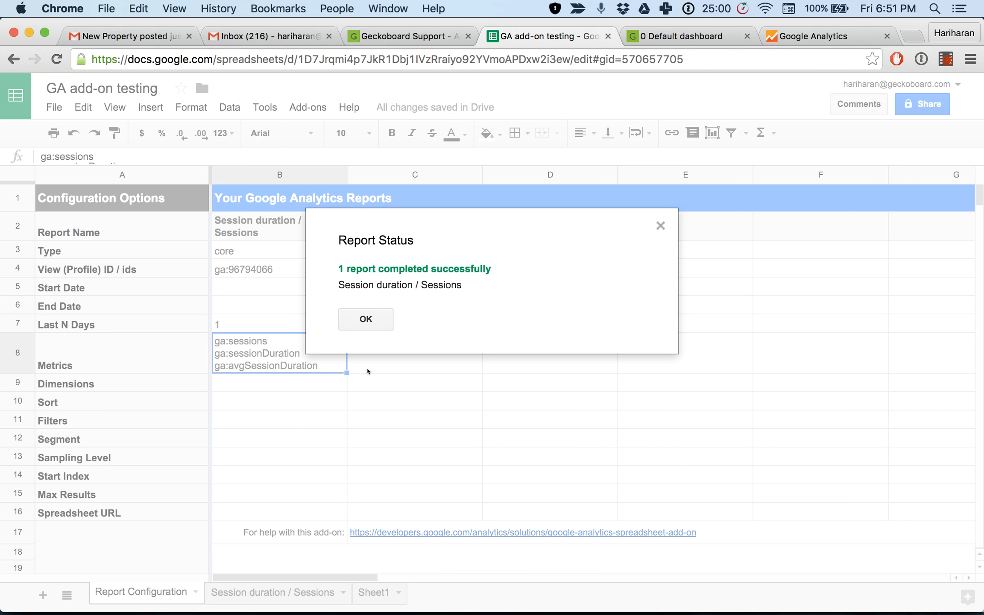
{"action": "left_click", "coordinate": [366, 319]}
Step: On the Session duration / Sessions sheet, check the ga:avgSessionDuration result and enter =B16/A16 in cell D16
{"action": "left_click", "coordinate": [282, 598]}
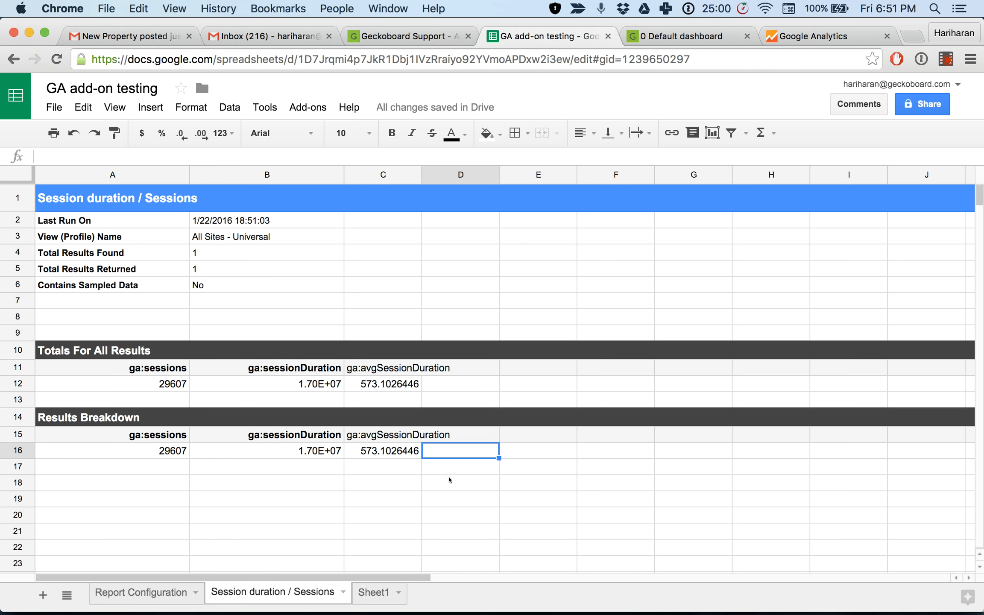
{"action": "left_click", "coordinate": [380, 469]}
{"action": "left_click", "coordinate": [383, 454]}
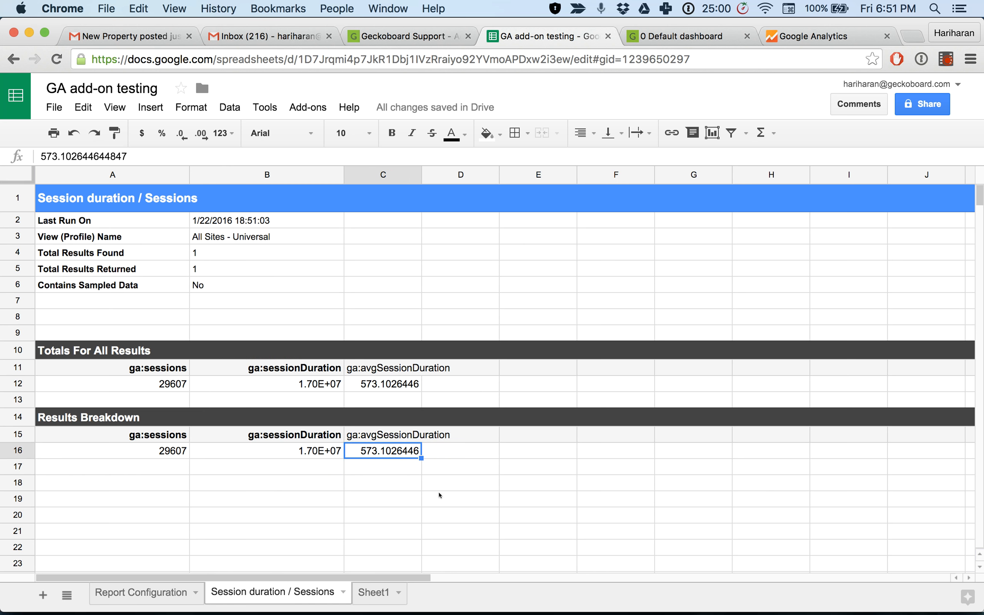
{"action": "scroll", "coordinate": [432, 487], "scroll_direction": "down", "scroll_amount": 3}
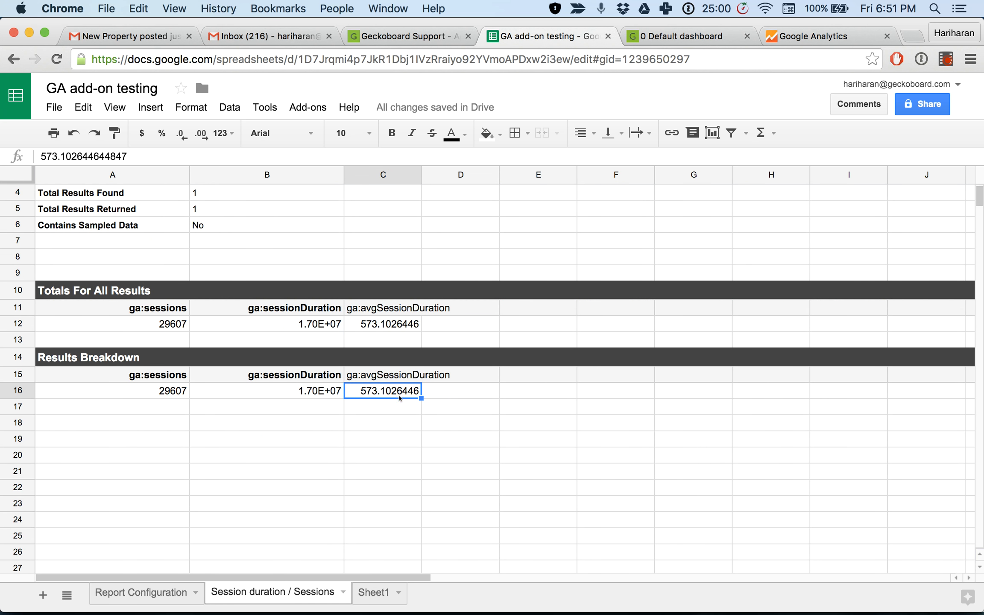
{"action": "left_click", "coordinate": [477, 394]}
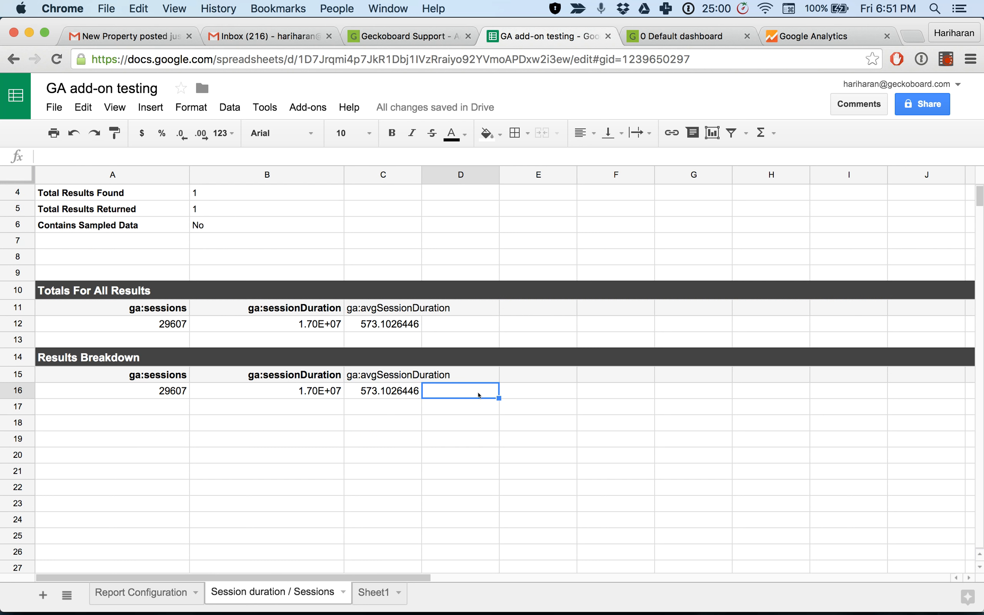
{"action": "type", "text": "="}
{"action": "left_click", "coordinate": [320, 390]}
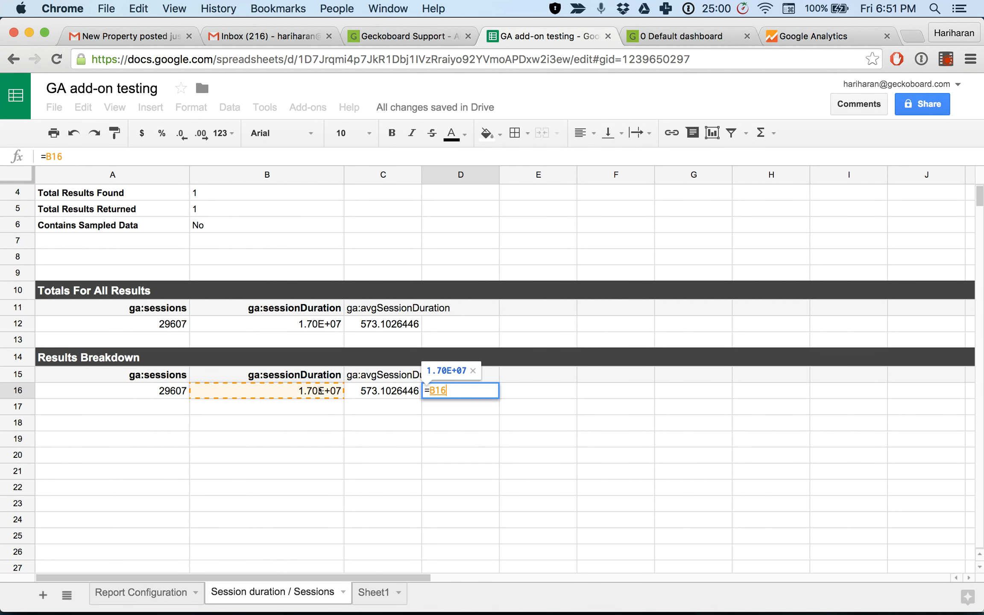
{"action": "type", "text": "/"}
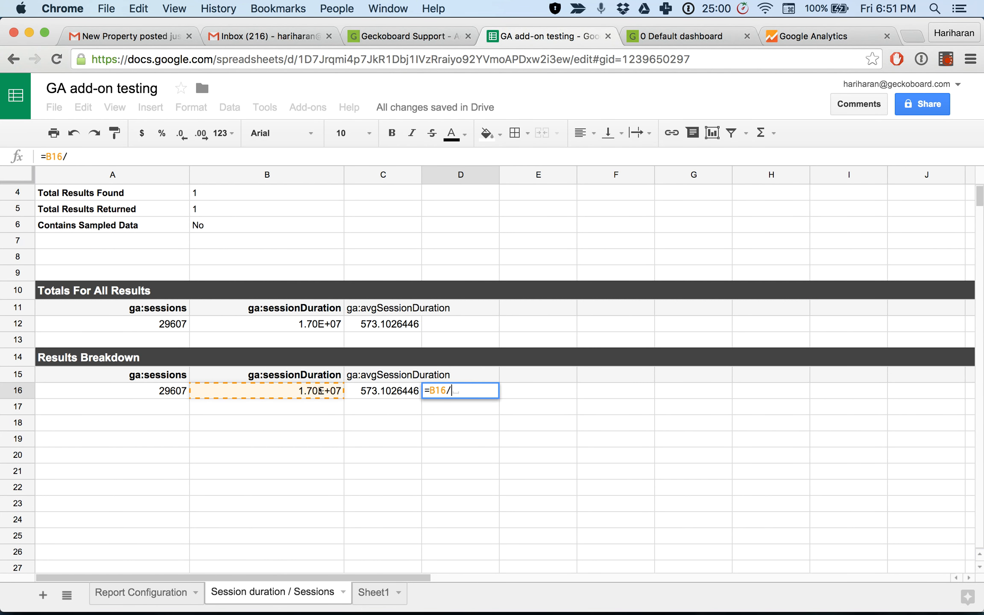
{"action": "left_click", "coordinate": [173, 391]}
{"action": "key", "text": "Return"}
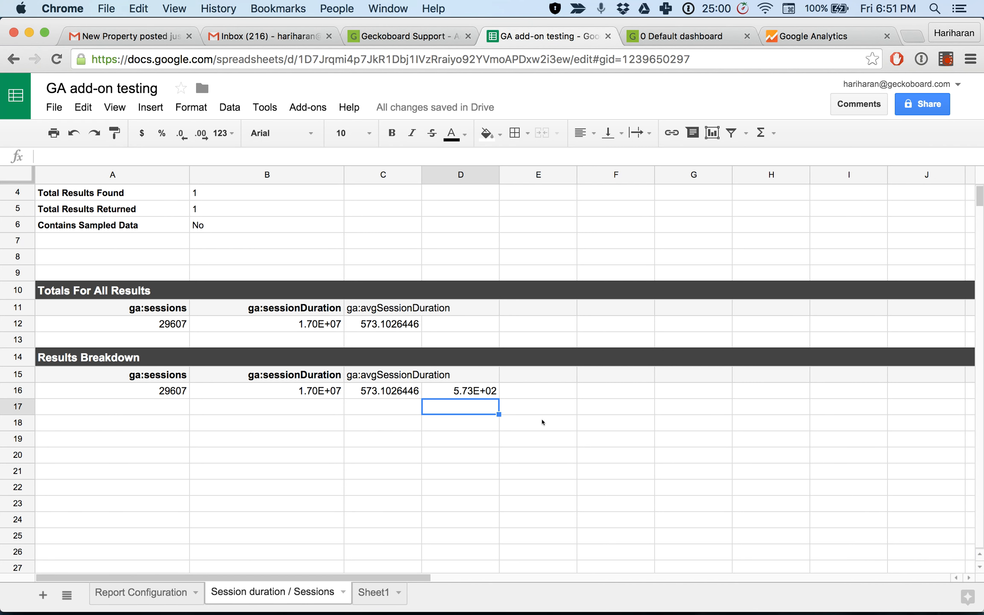
Step: Switch to the Geckoboard dashboard and start a Spreadsheets widget using the GA add-on testing file
{"action": "left_click", "coordinate": [684, 36]}
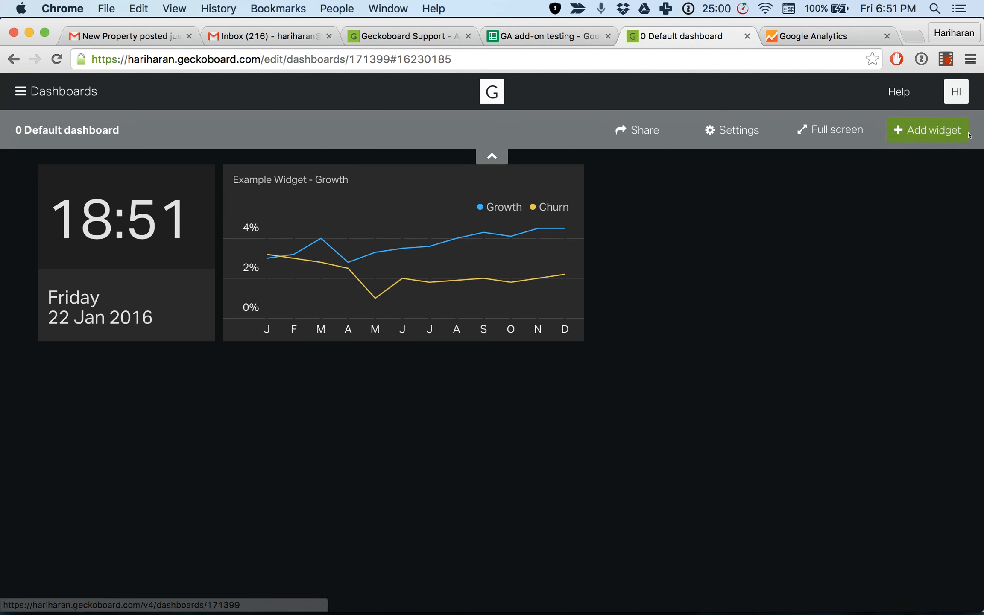
{"action": "left_click", "coordinate": [955, 133]}
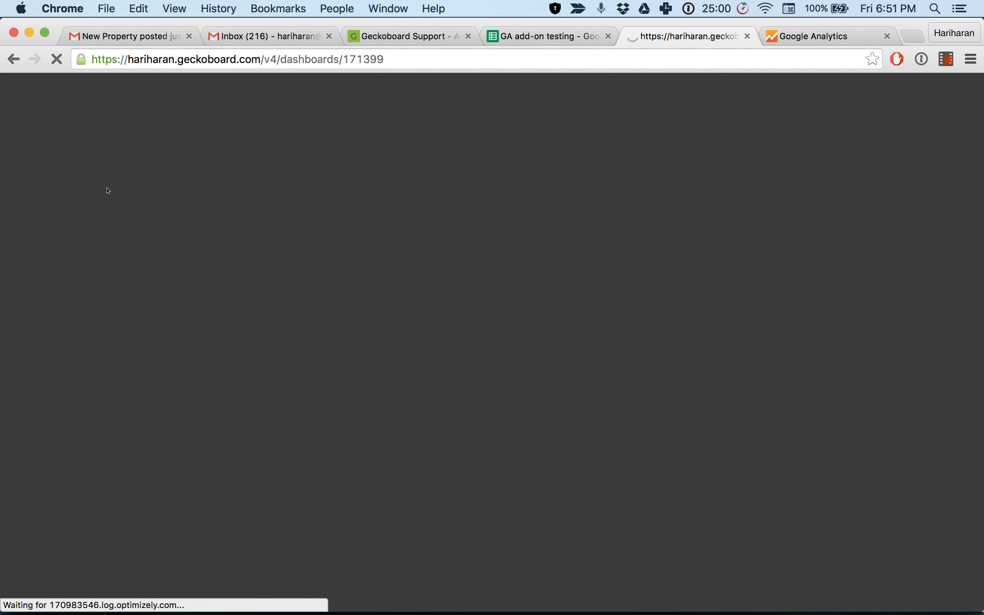
{"action": "type", "text": "spre"}
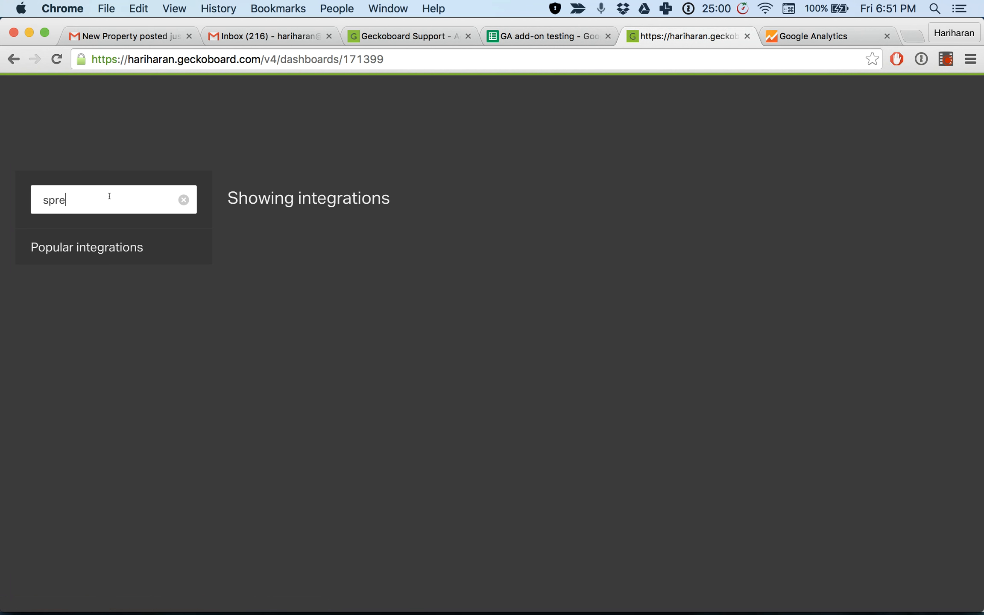
{"action": "type", "text": "adsheets"}
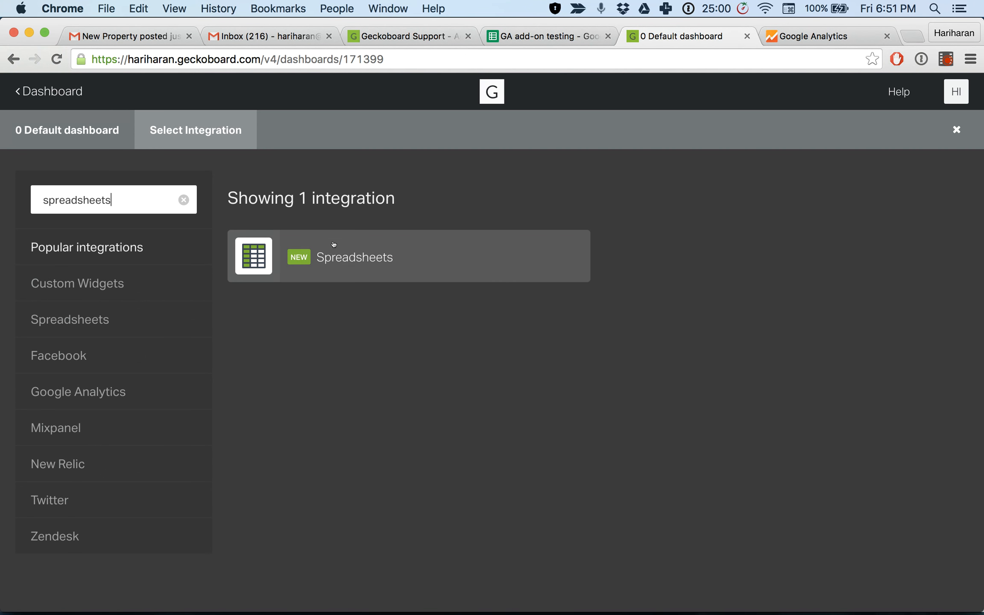
{"action": "left_click", "coordinate": [334, 244]}
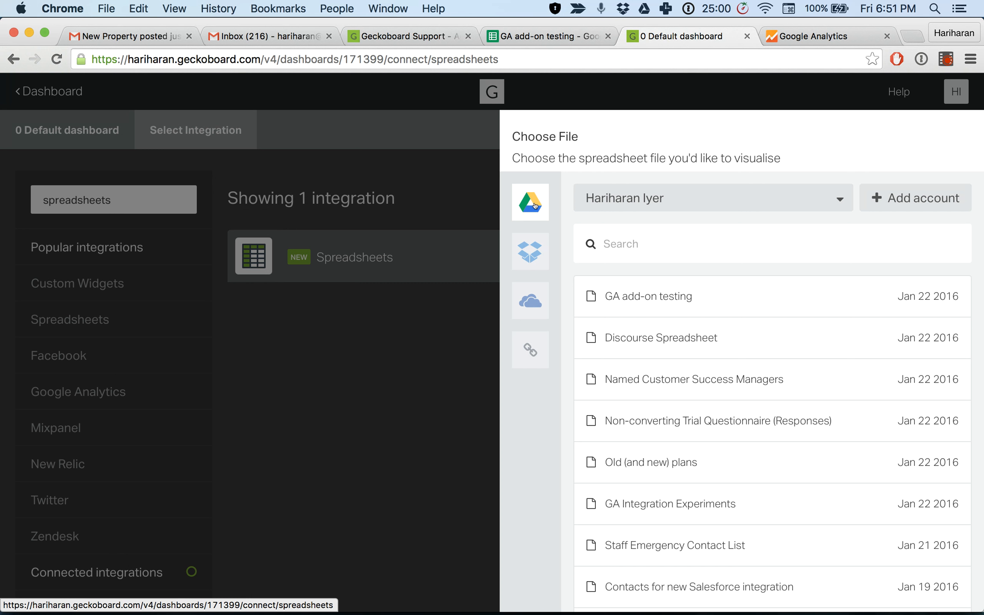
{"action": "left_click", "coordinate": [666, 307]}
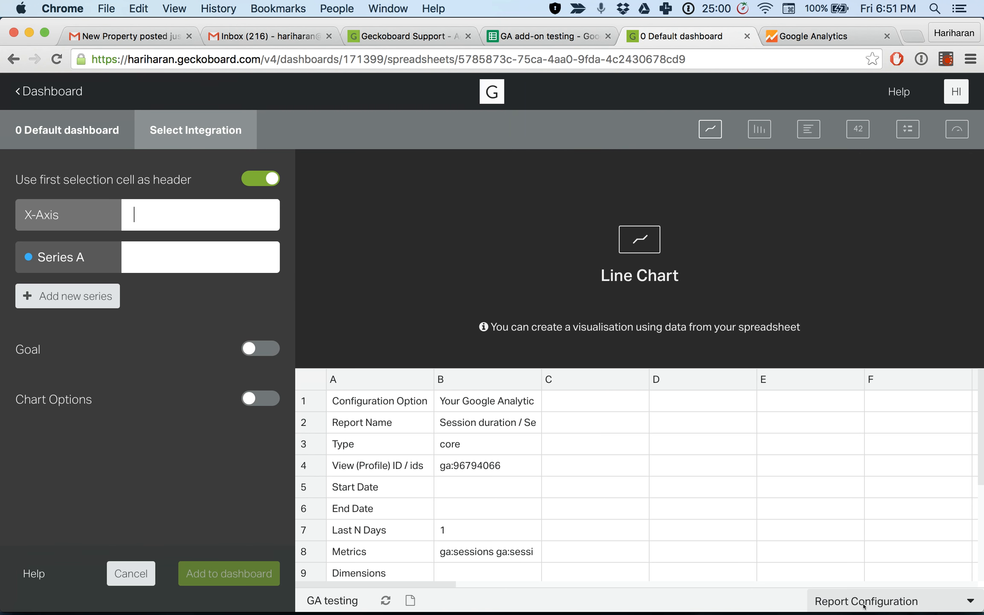
Step: Configure a Number visualisation that uses cell D16 of the Session duration Sessions sheet
{"action": "left_click", "coordinate": [865, 603]}
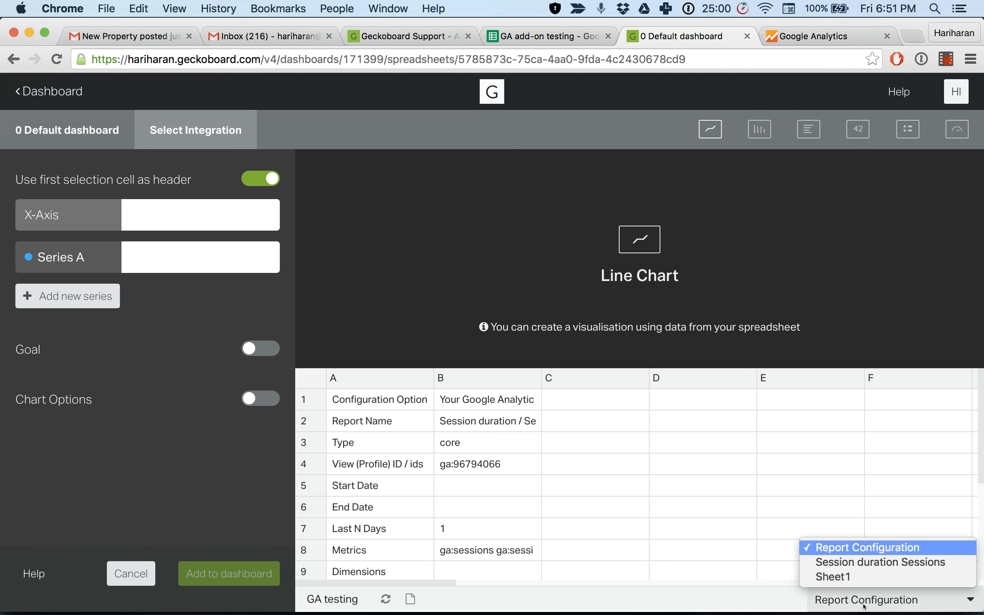
{"action": "left_click", "coordinate": [879, 563]}
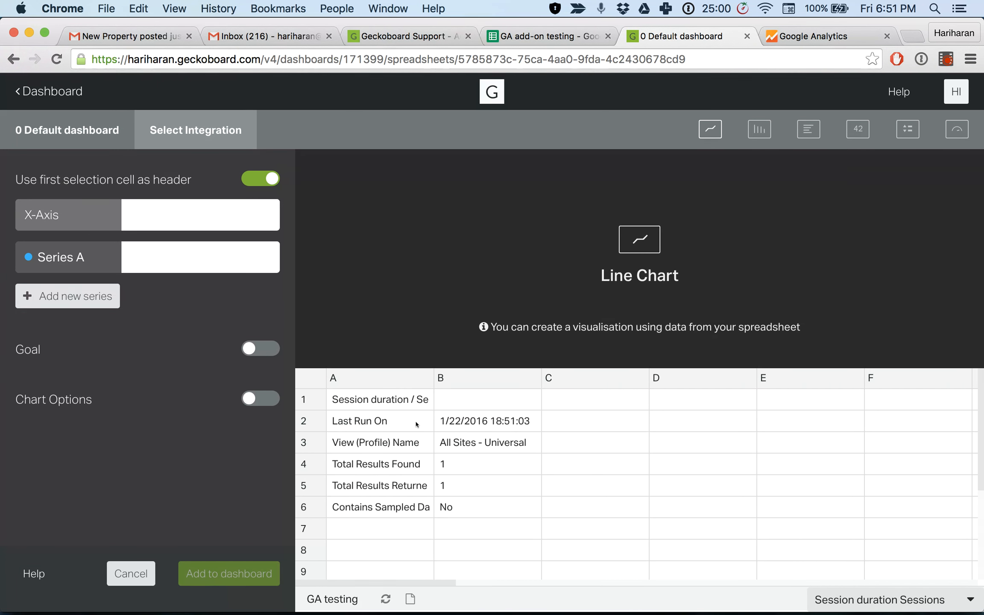
{"action": "scroll", "coordinate": [417, 423], "scroll_direction": "down", "scroll_amount": 3}
{"action": "scroll", "coordinate": [445, 469], "scroll_direction": "down", "scroll_amount": 1}
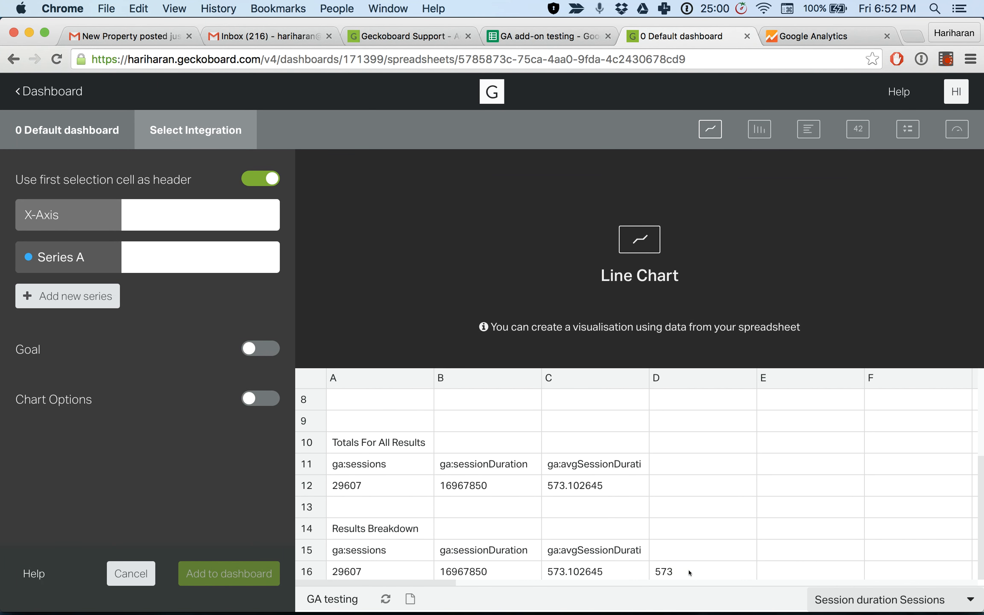
{"action": "left_click", "coordinate": [689, 573]}
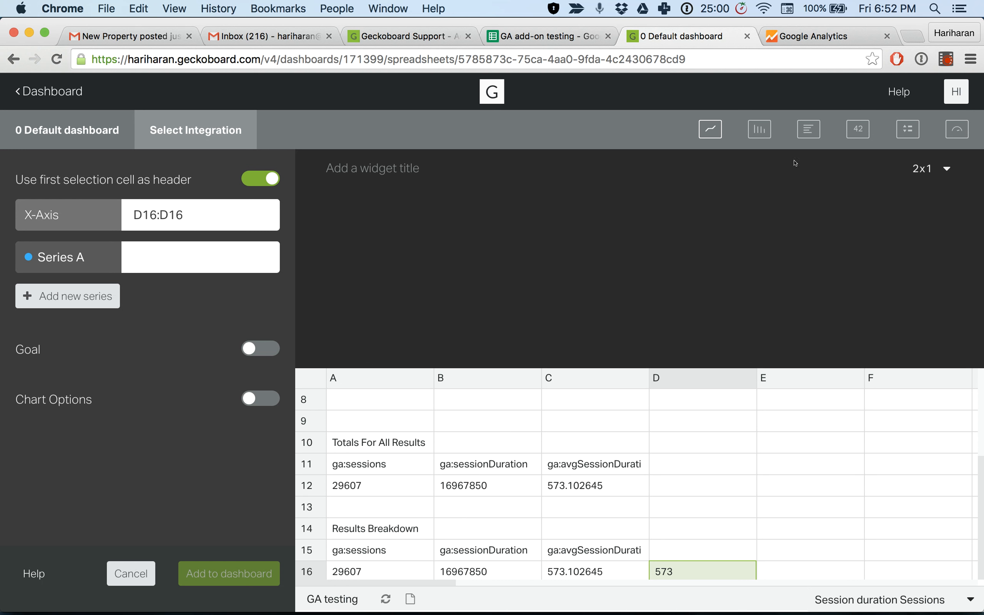
{"action": "left_click", "coordinate": [854, 133]}
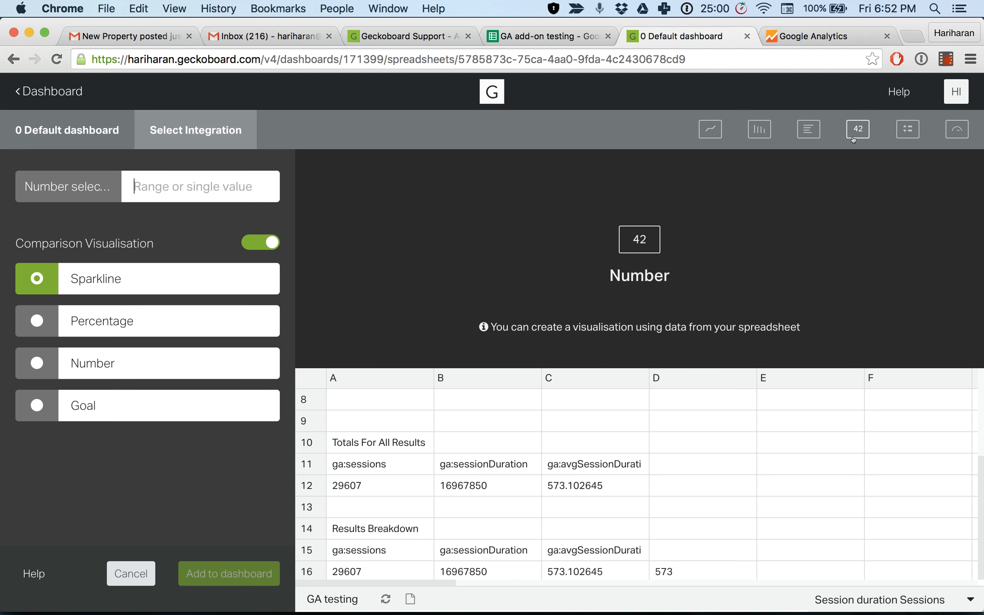
{"action": "left_click", "coordinate": [687, 565]}
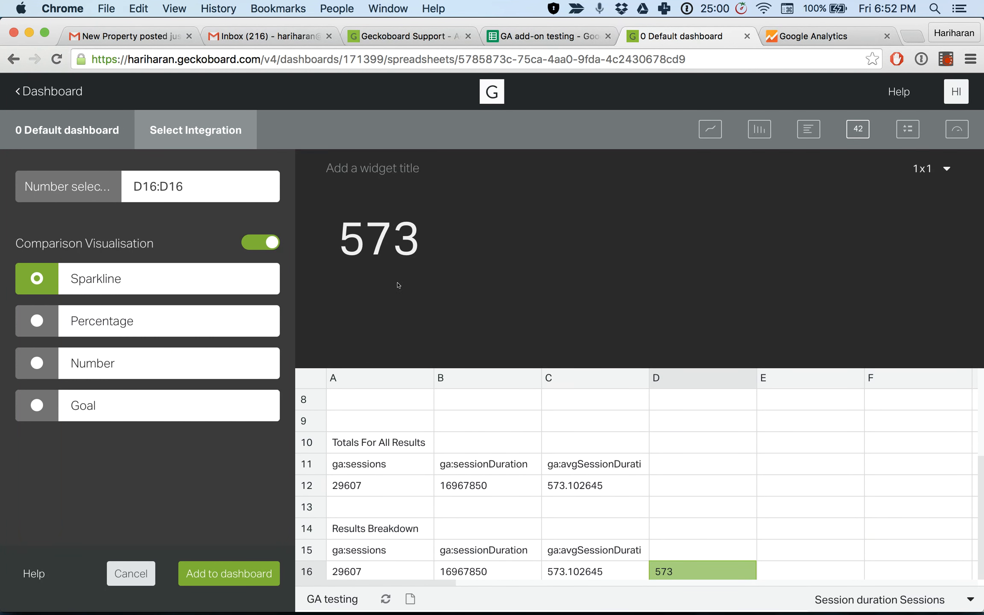
Step: Title the widget "Avg Session Duration" and add it to the dashboard
{"action": "left_click", "coordinate": [431, 168]}
{"action": "type", "text": "Avg"}
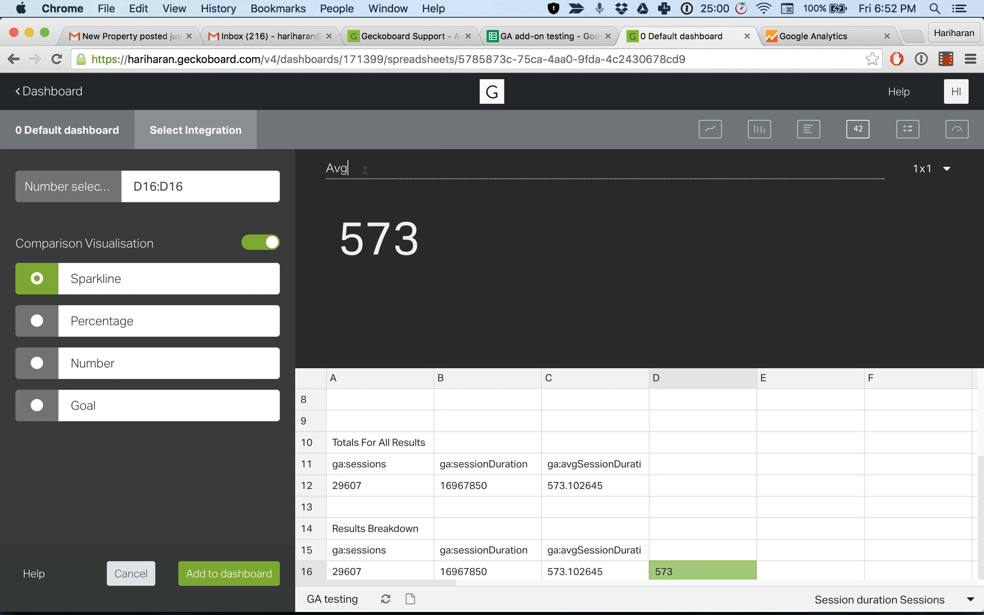
{"action": "type", "text": " Session Duration"}
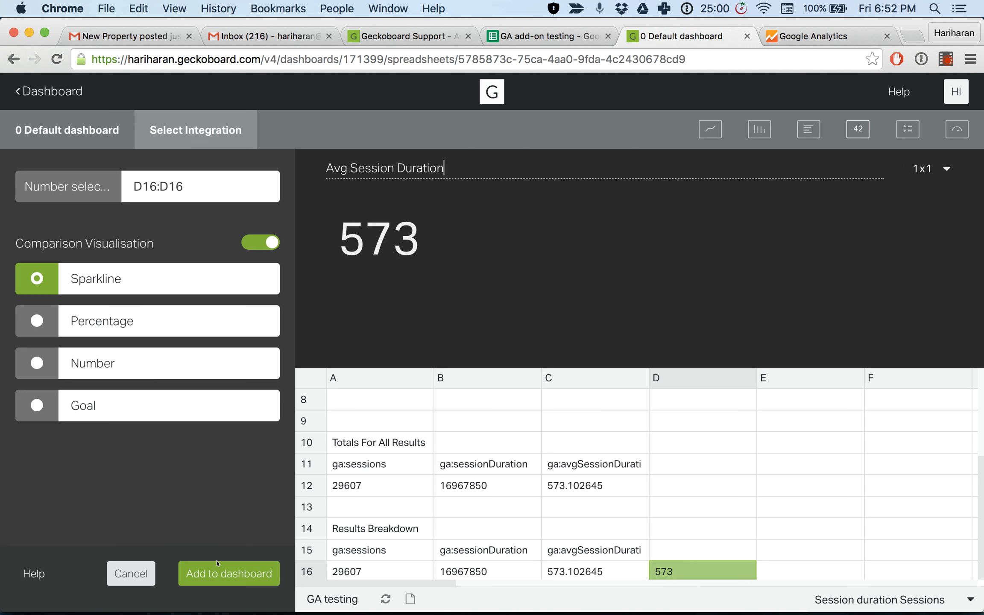
{"action": "left_click", "coordinate": [220, 574]}
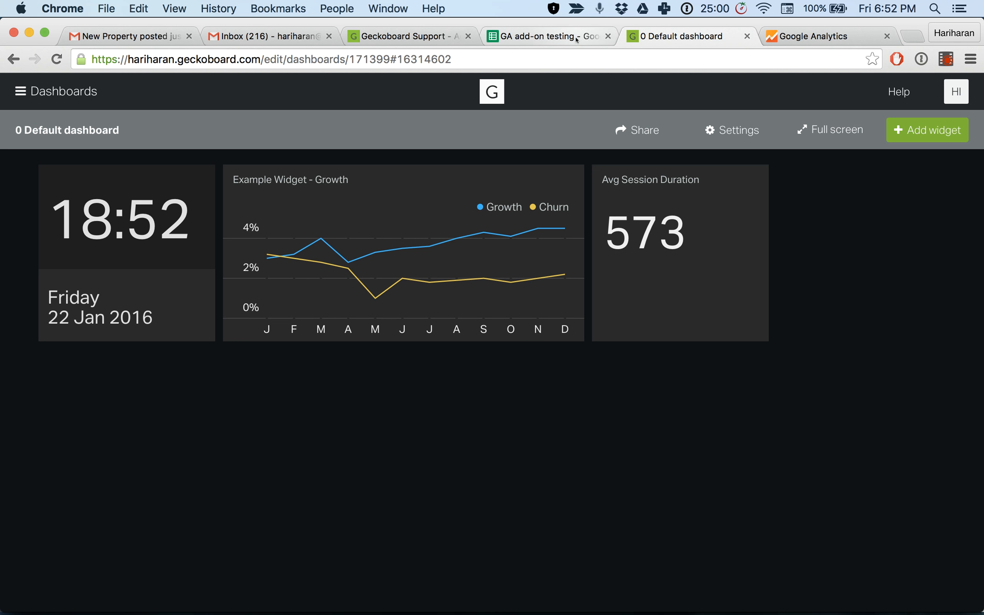
Step: Return to the GA add-on testing spreadsheet and review the D16 formula and the contents of Sheet1
{"action": "mouse_move", "coordinate": [619, 238]}
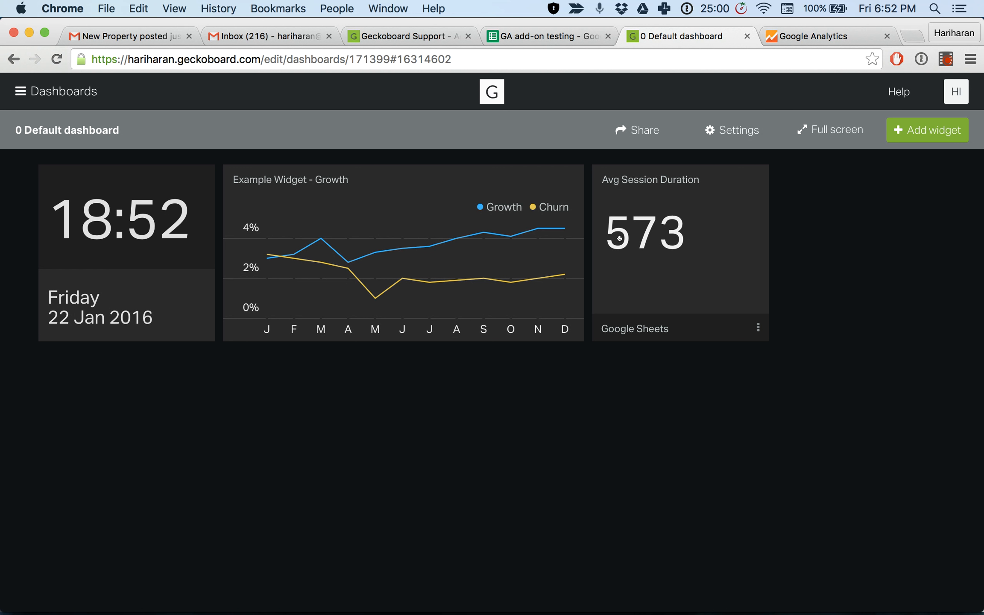
{"action": "left_click", "coordinate": [557, 38]}
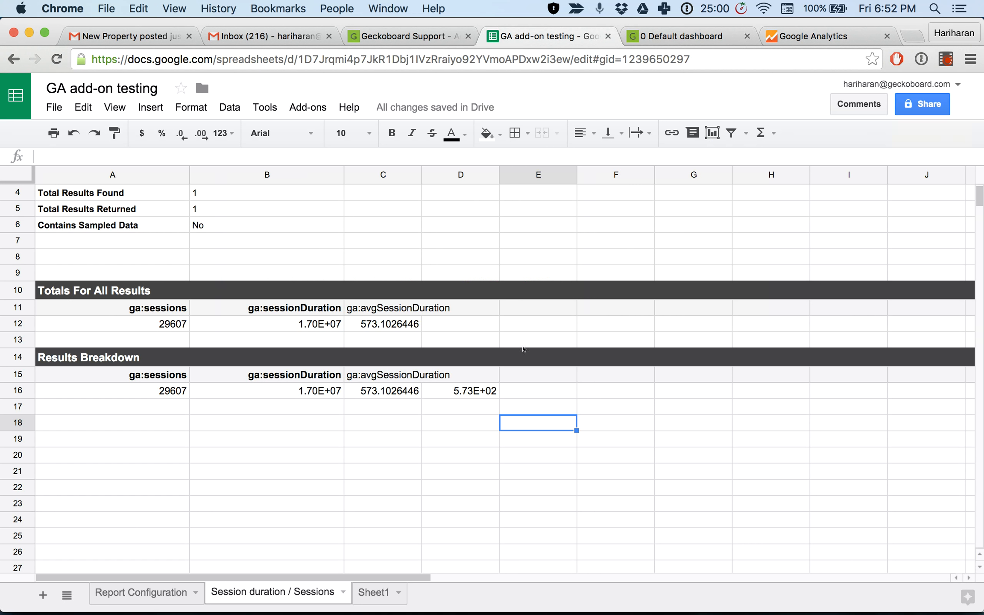
{"action": "left_click", "coordinate": [470, 392]}
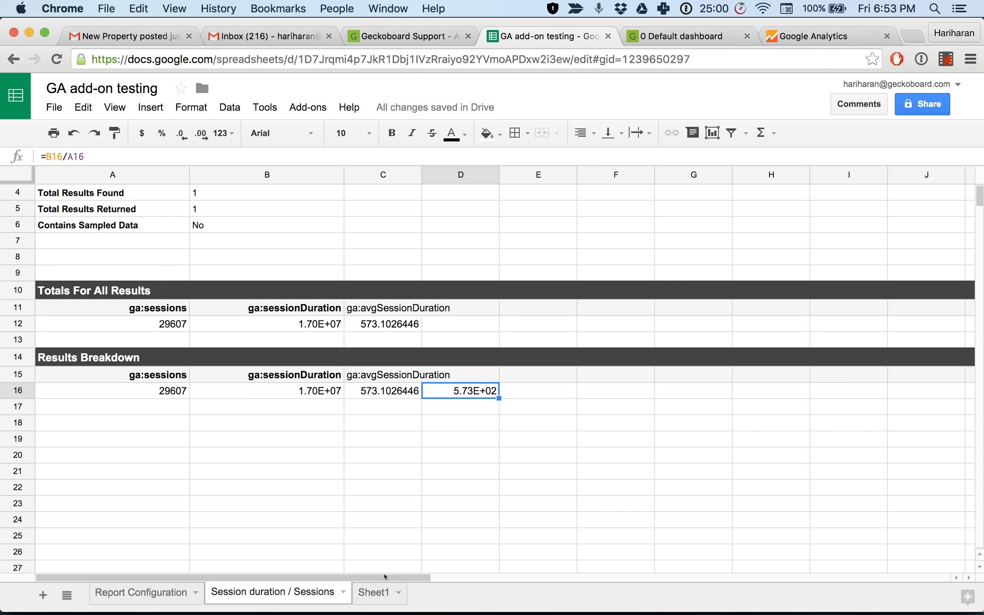
{"action": "left_click", "coordinate": [373, 593]}
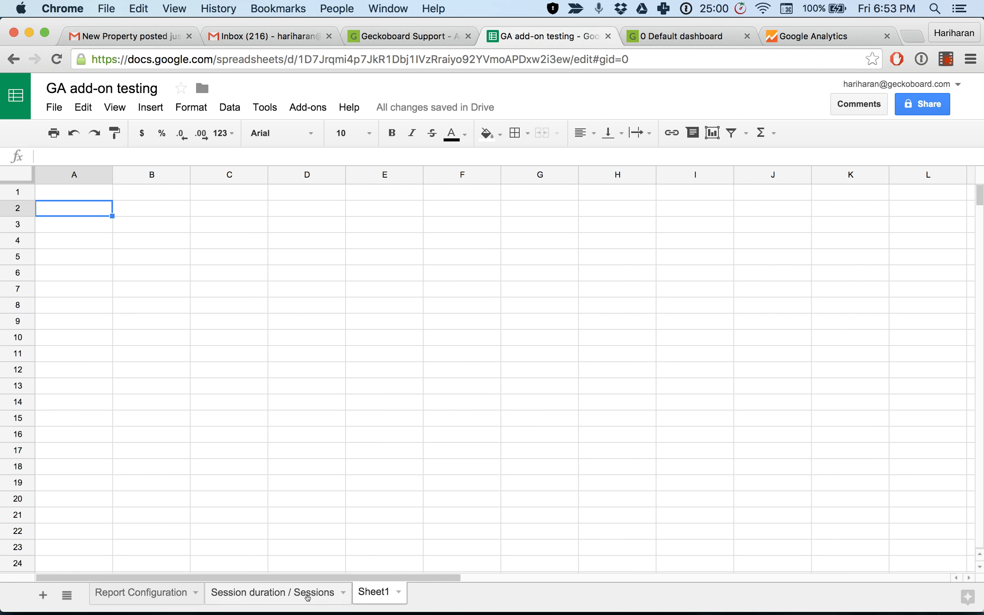
{"action": "left_click", "coordinate": [308, 597]}
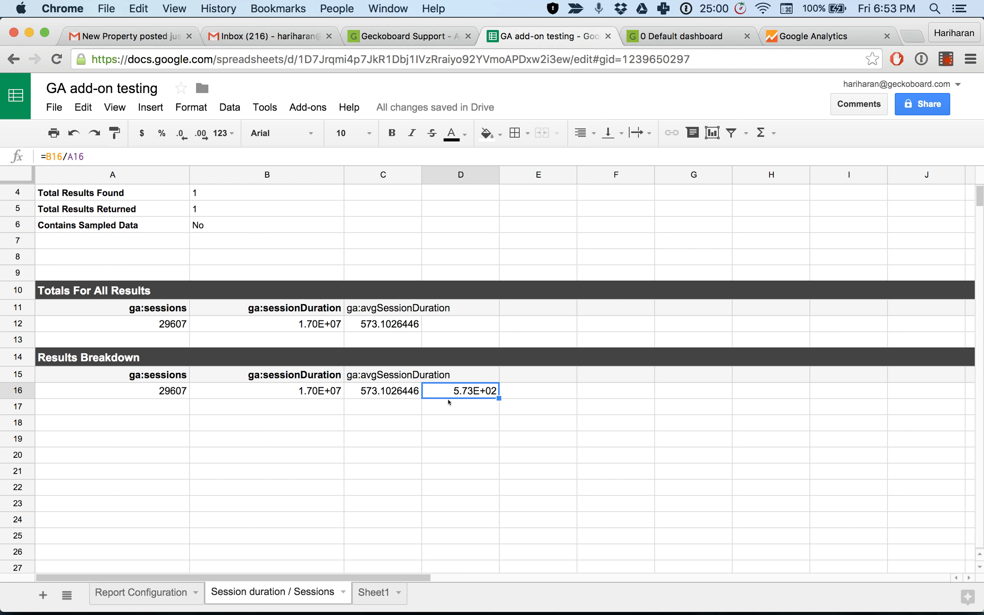
{"action": "left_click", "coordinate": [372, 597]}
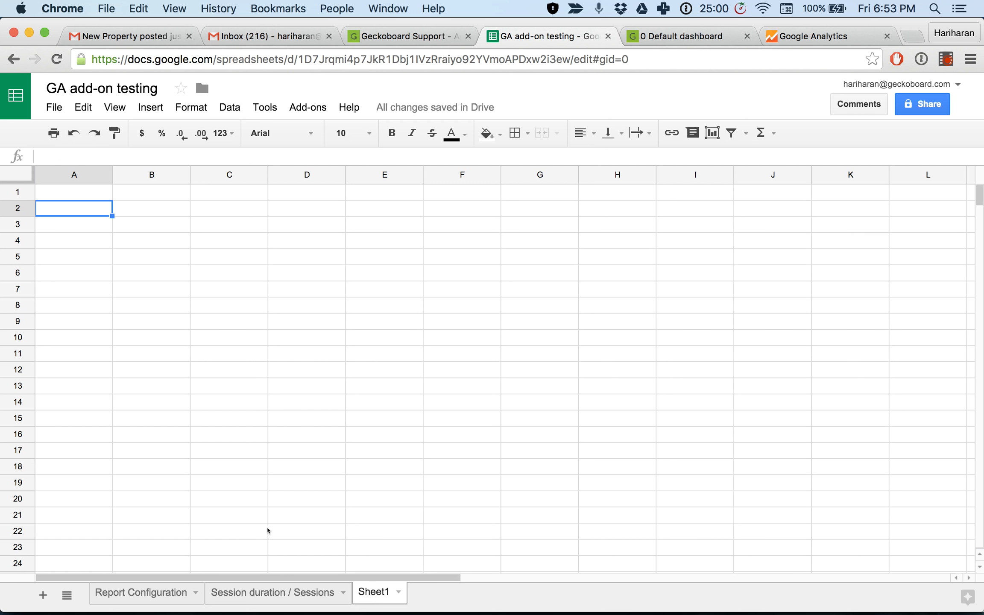
{"action": "left_click", "coordinate": [290, 600]}
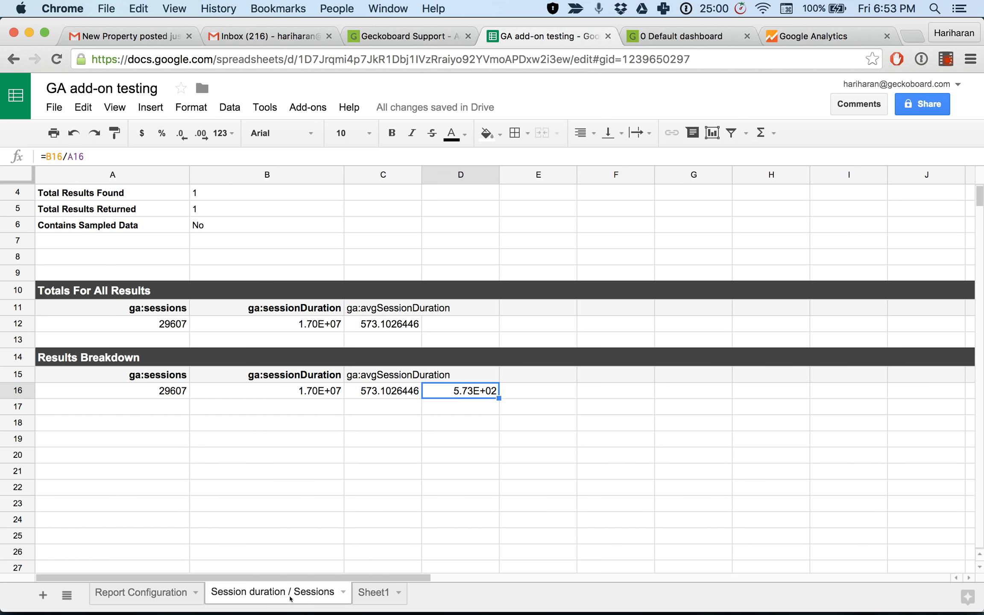